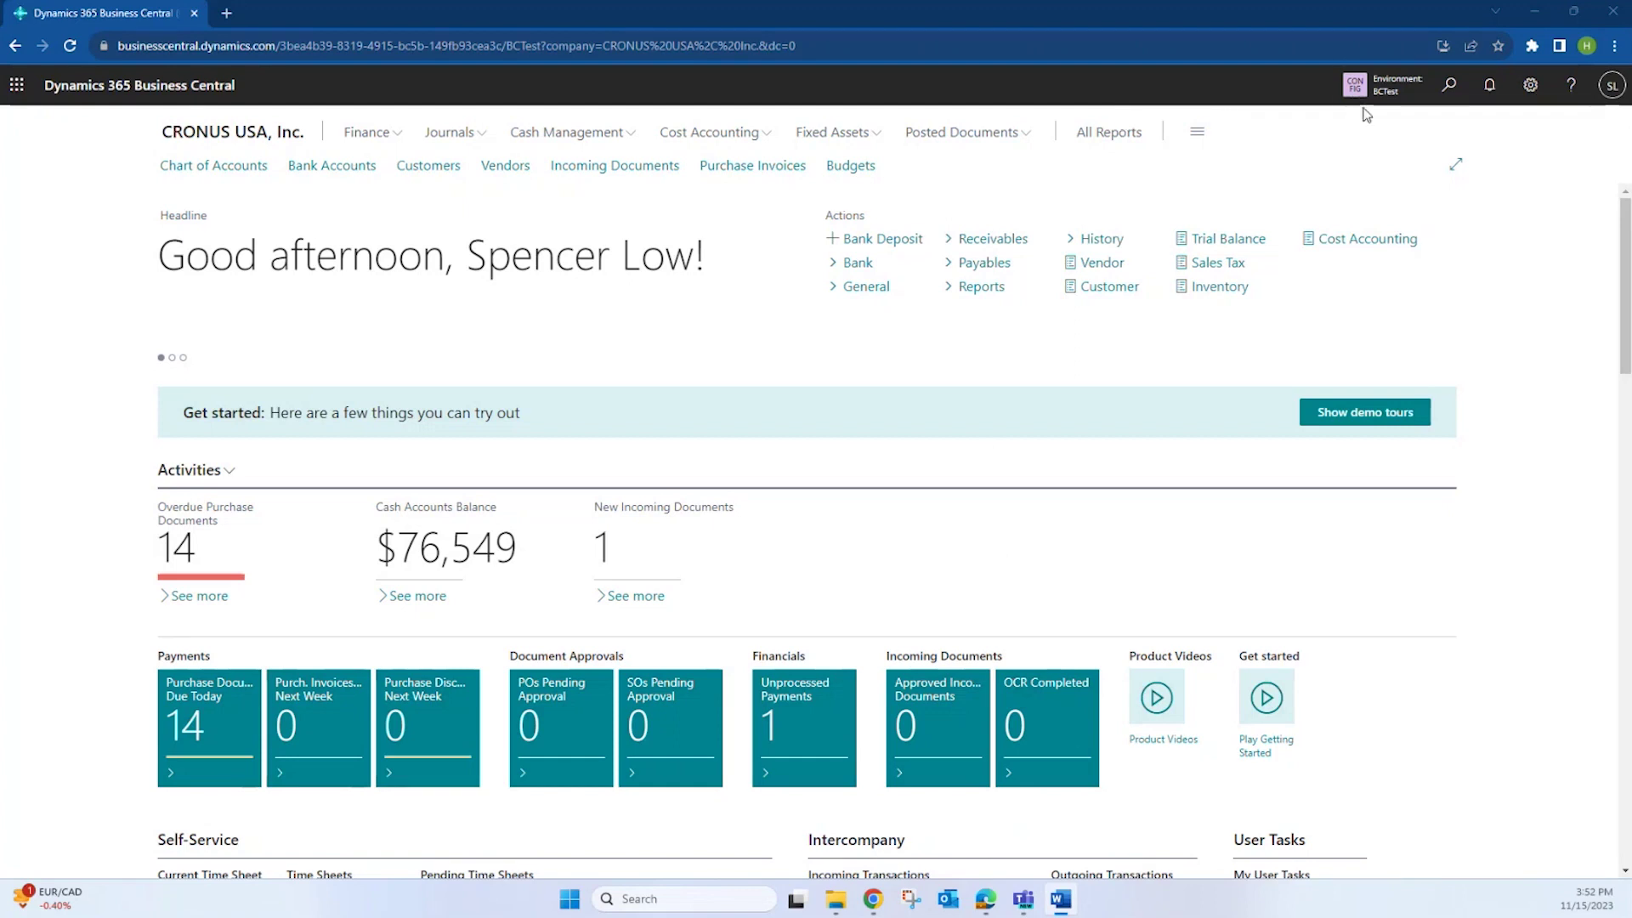
Find and open the Accounting Periods page, then expand it to its wide layout.
{"action": "left_click", "coordinate": [1450, 86]}
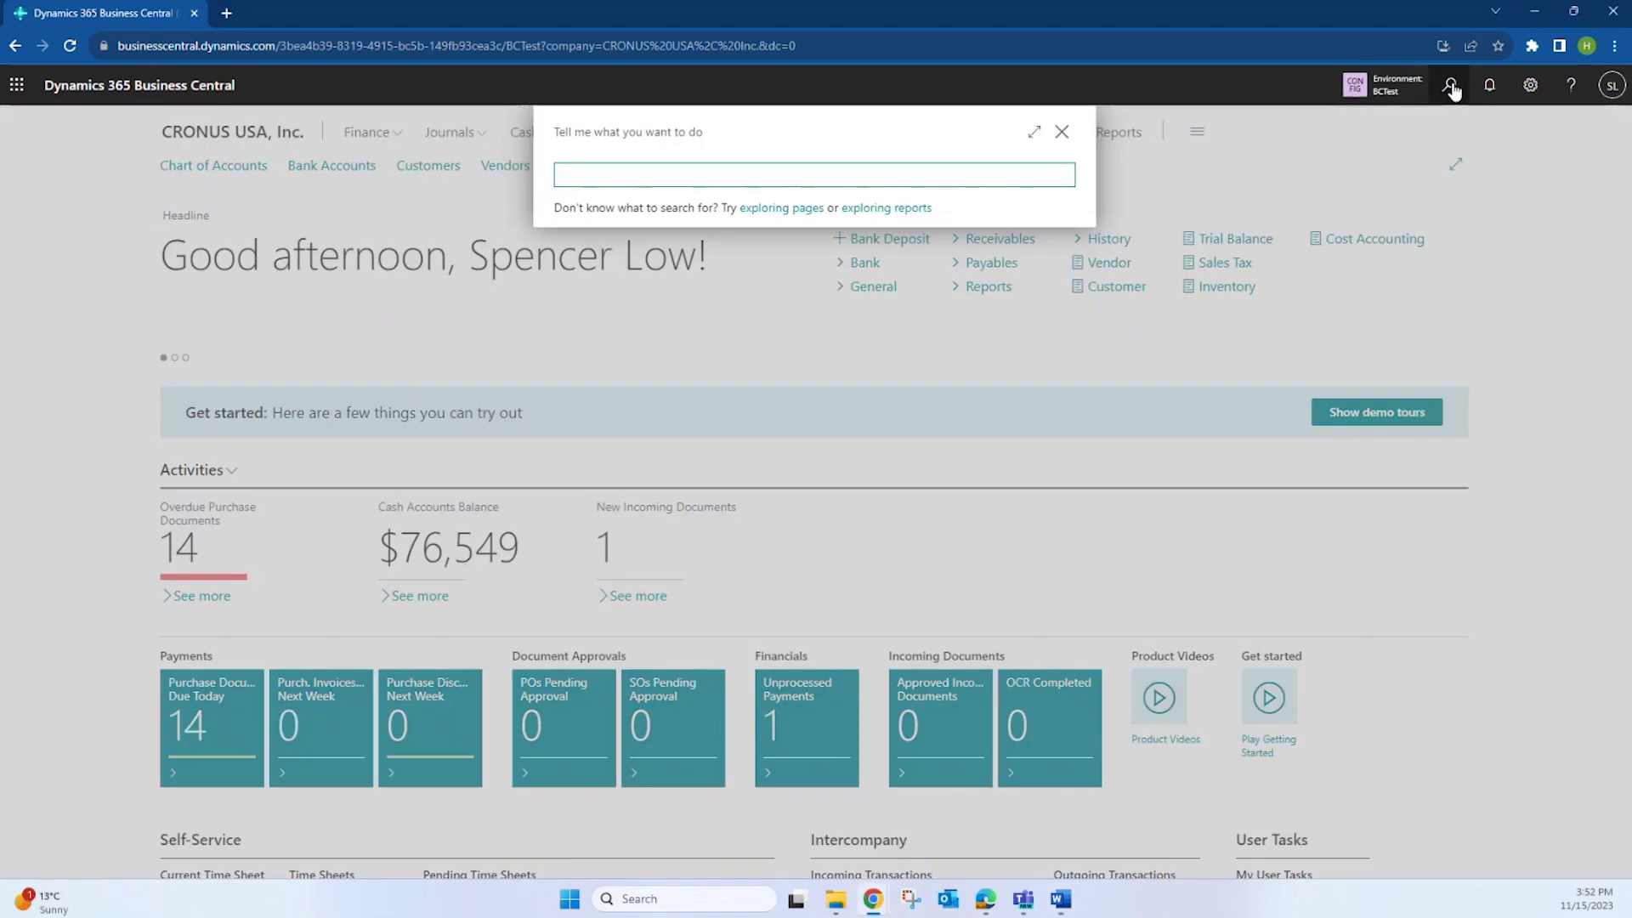
{"action": "type", "text": "acc per"}
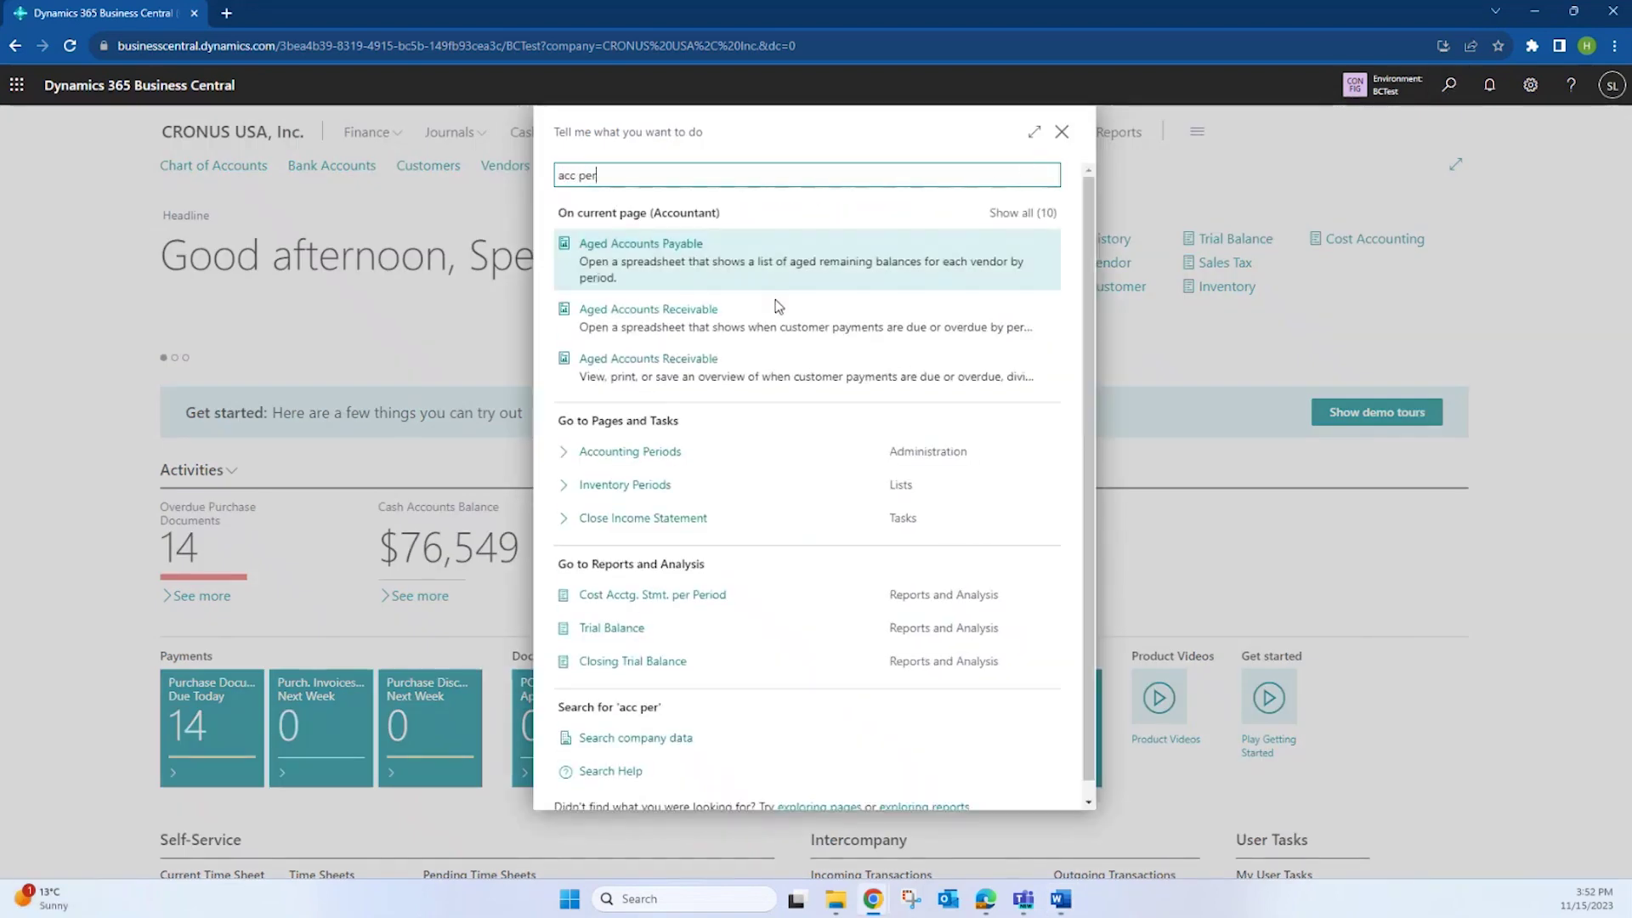
{"action": "left_click", "coordinate": [685, 436]}
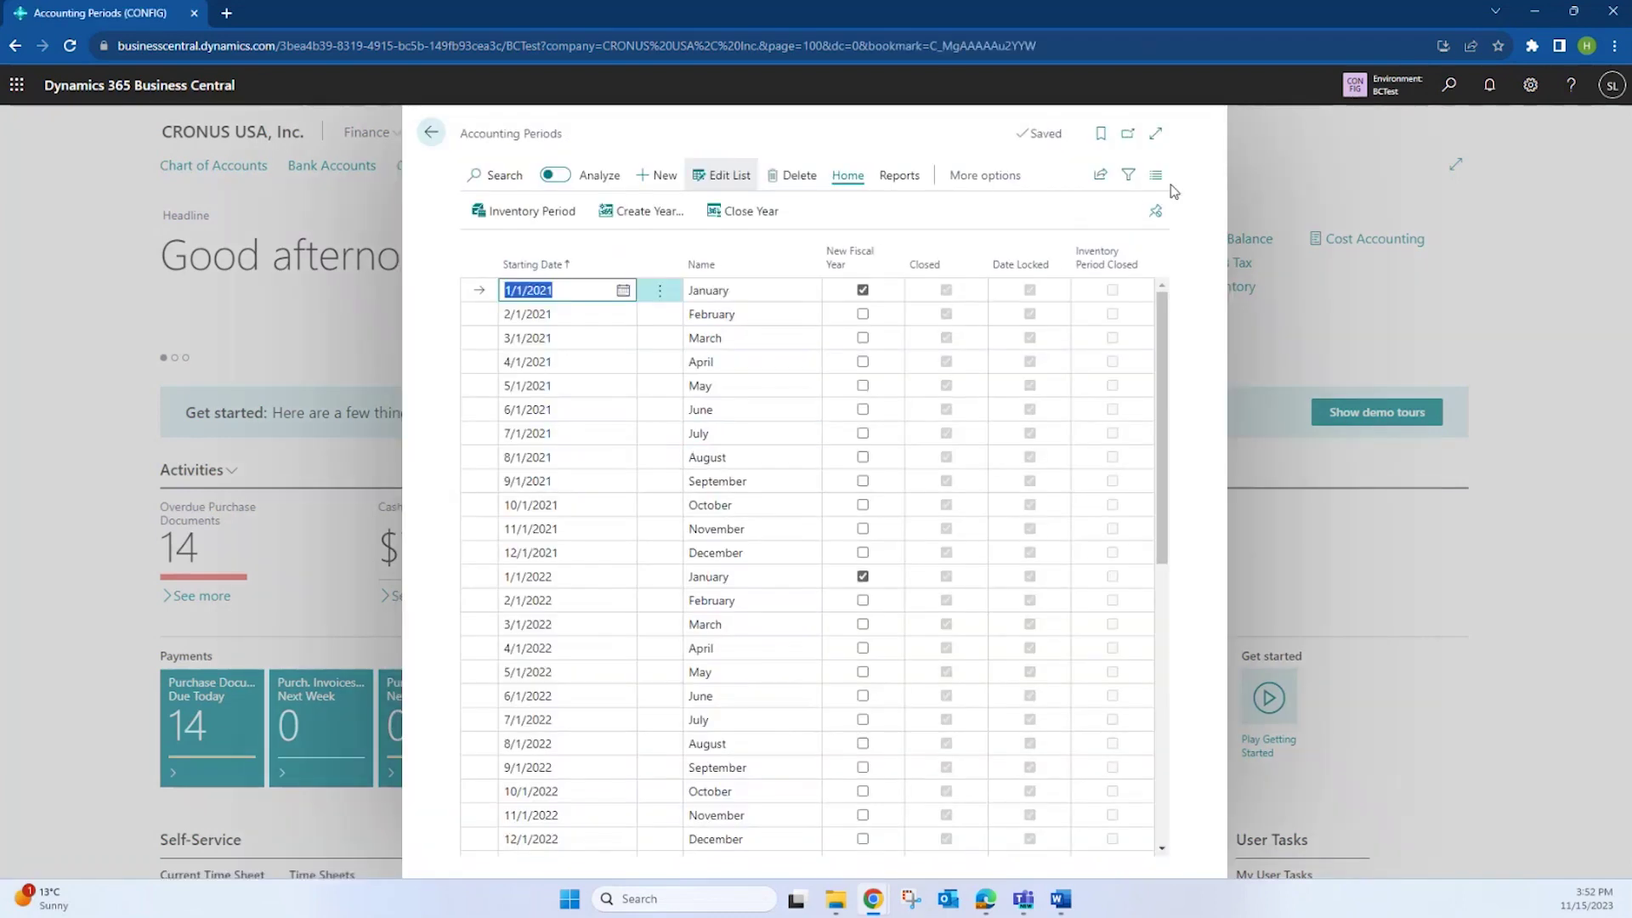
{"action": "left_click", "coordinate": [1154, 136]}
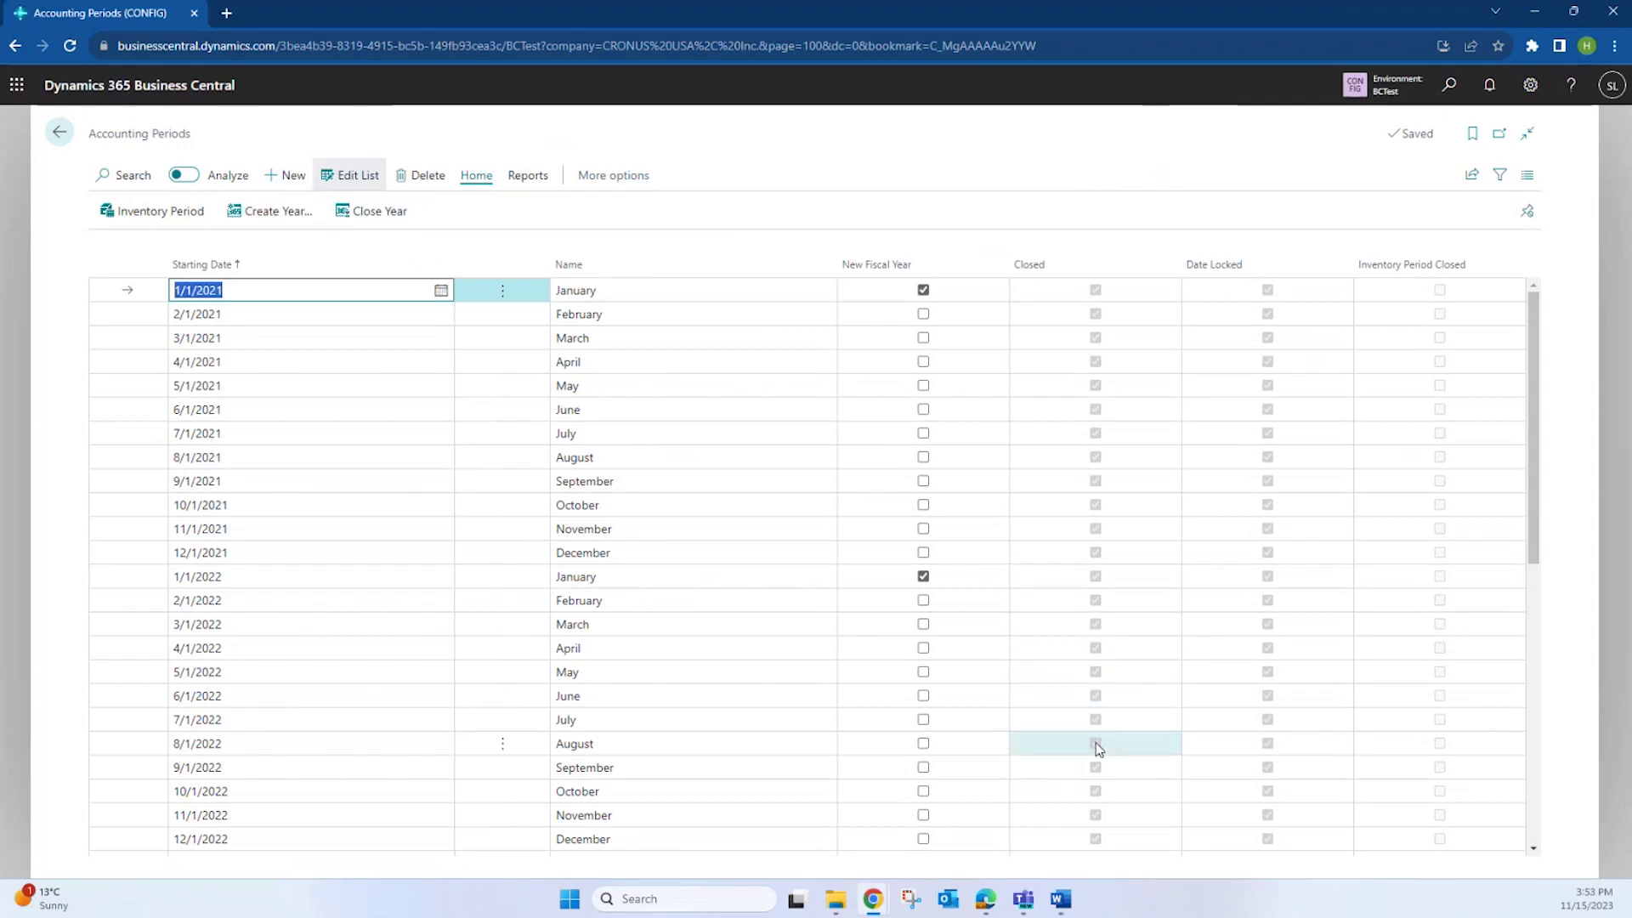
Close the fiscal year from 01/01/23 to 12/31/23 and return to the home page.
{"action": "left_click_drag", "start_coordinate": [1533, 498], "coordinate": [1527, 549]}
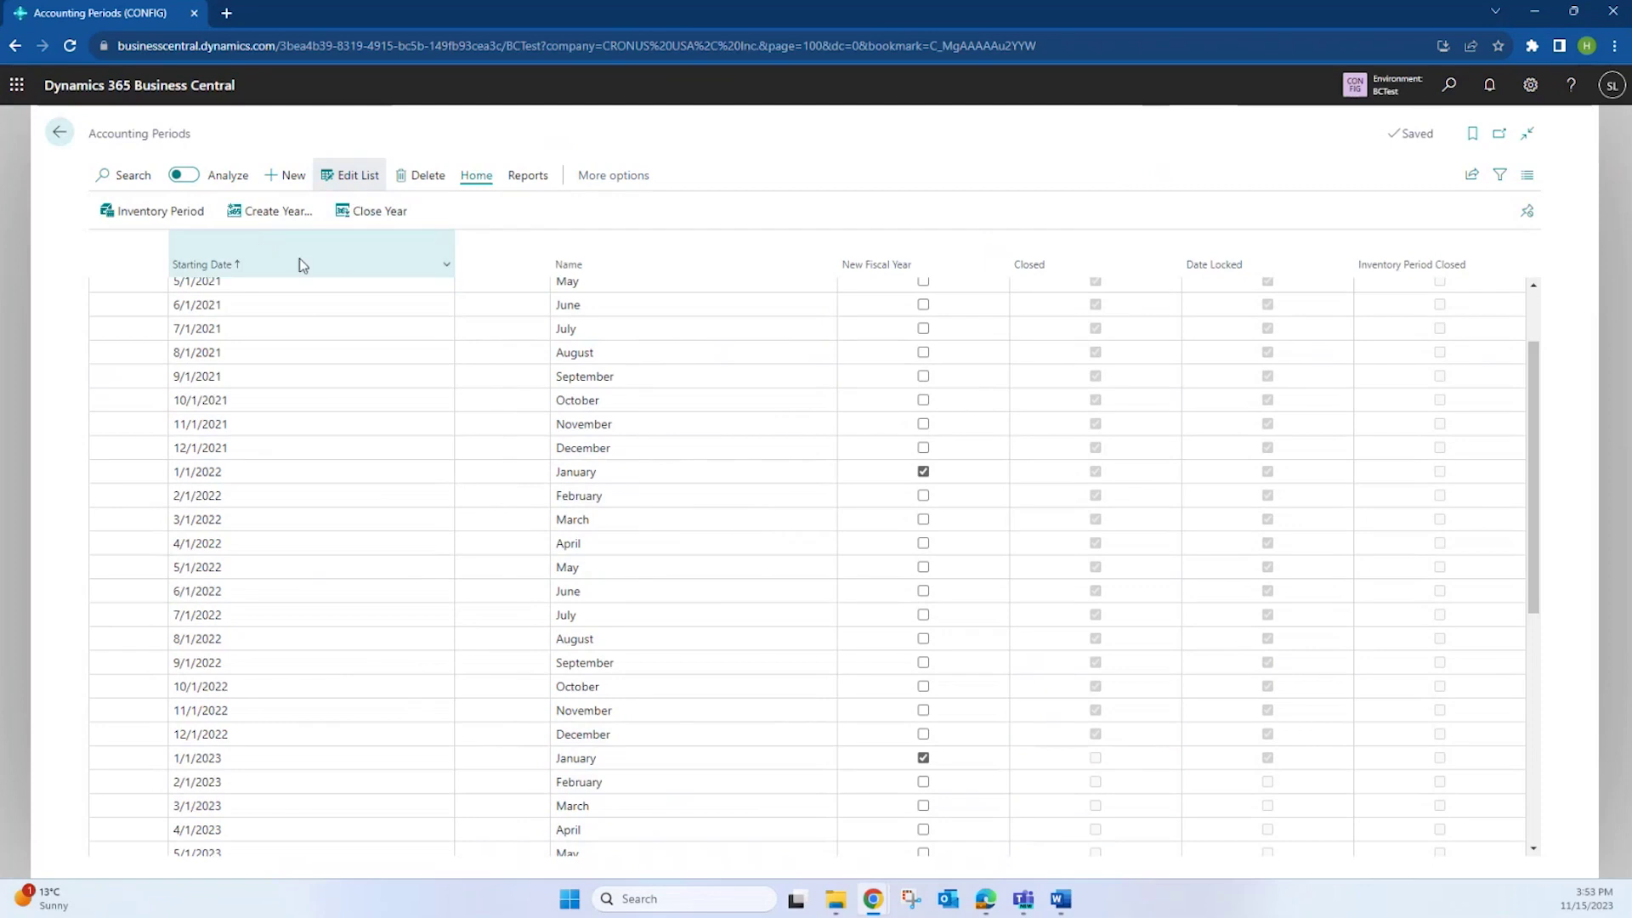
{"action": "left_click", "coordinate": [380, 217]}
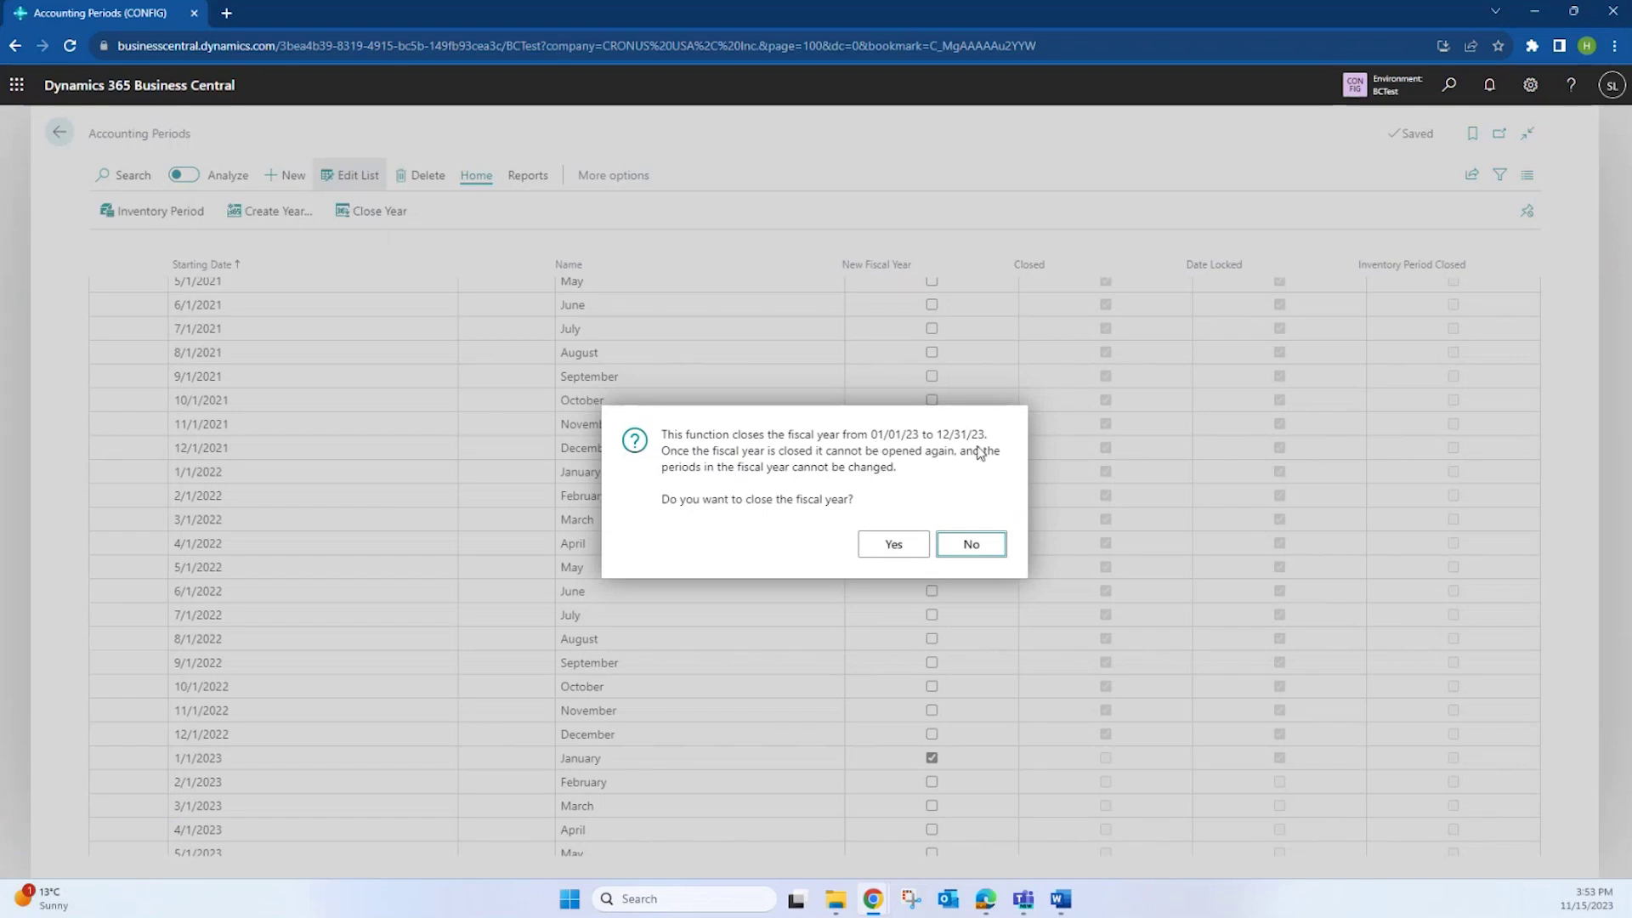
{"action": "left_click", "coordinate": [884, 545]}
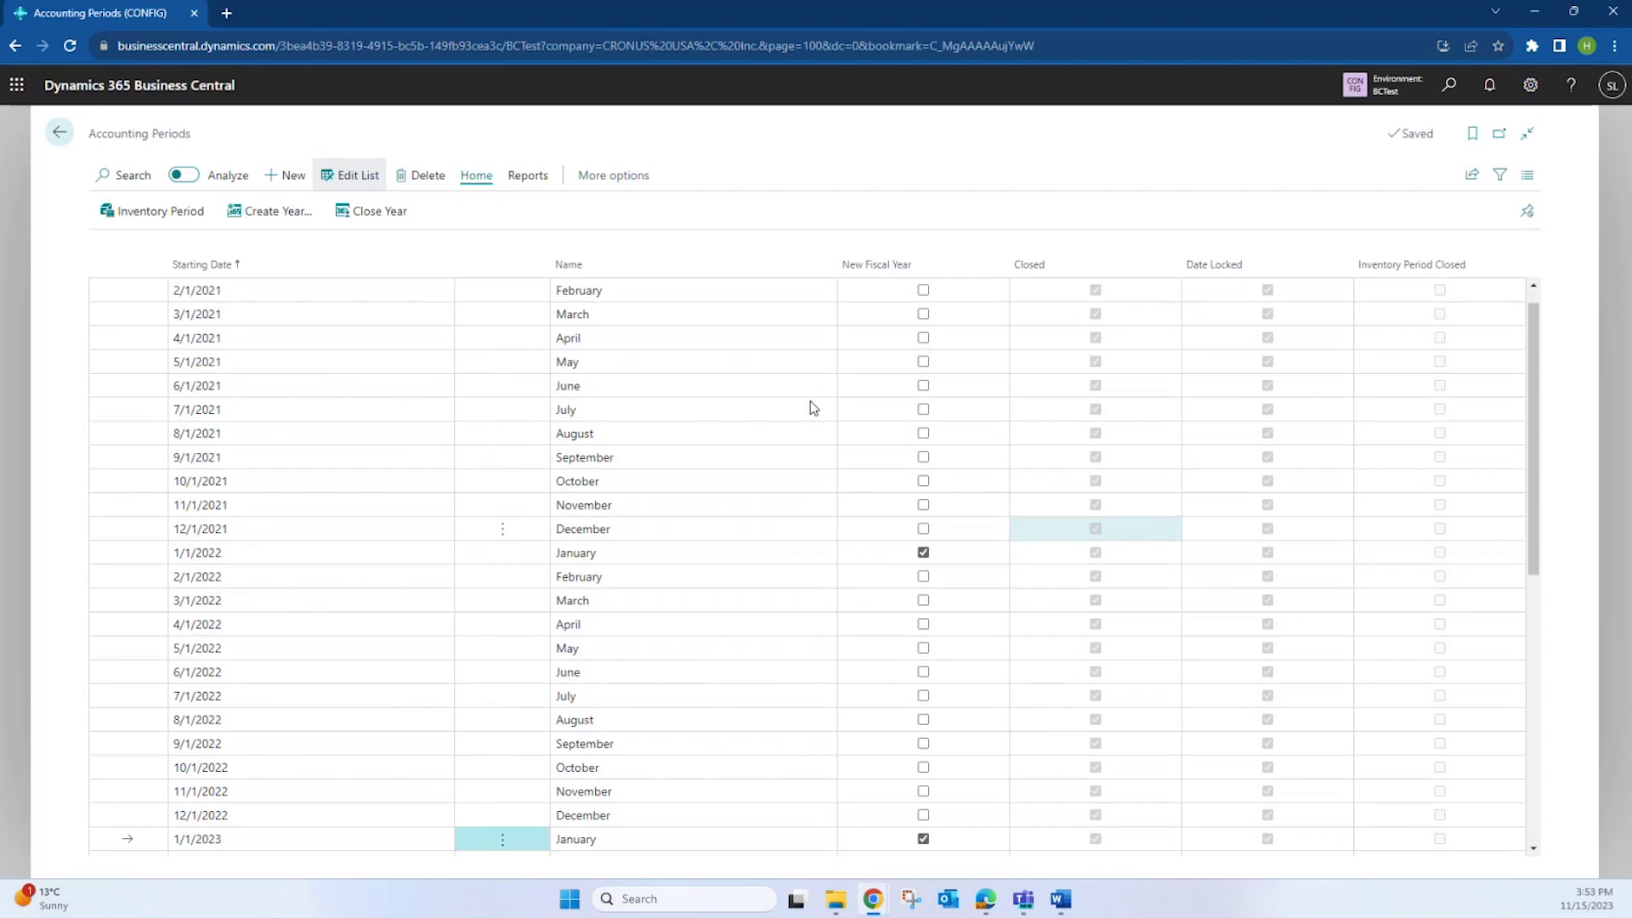
{"action": "left_click", "coordinate": [59, 132]}
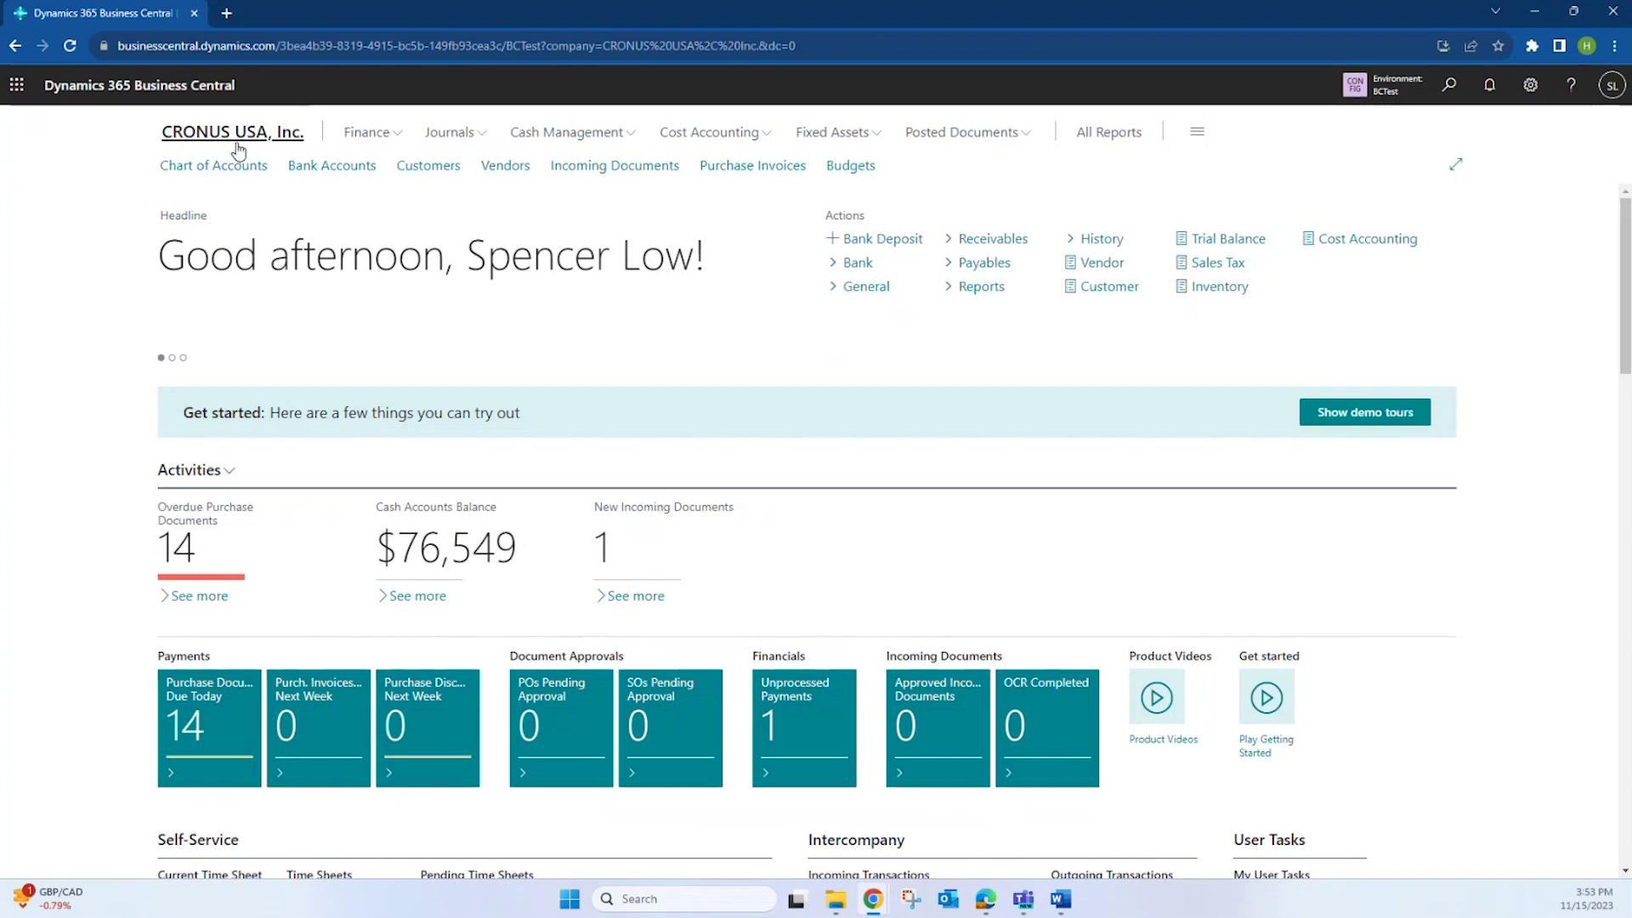
Open the Chart of Accounts and filter the list to accounts with a Balance of <>0.
{"action": "left_click", "coordinate": [191, 169]}
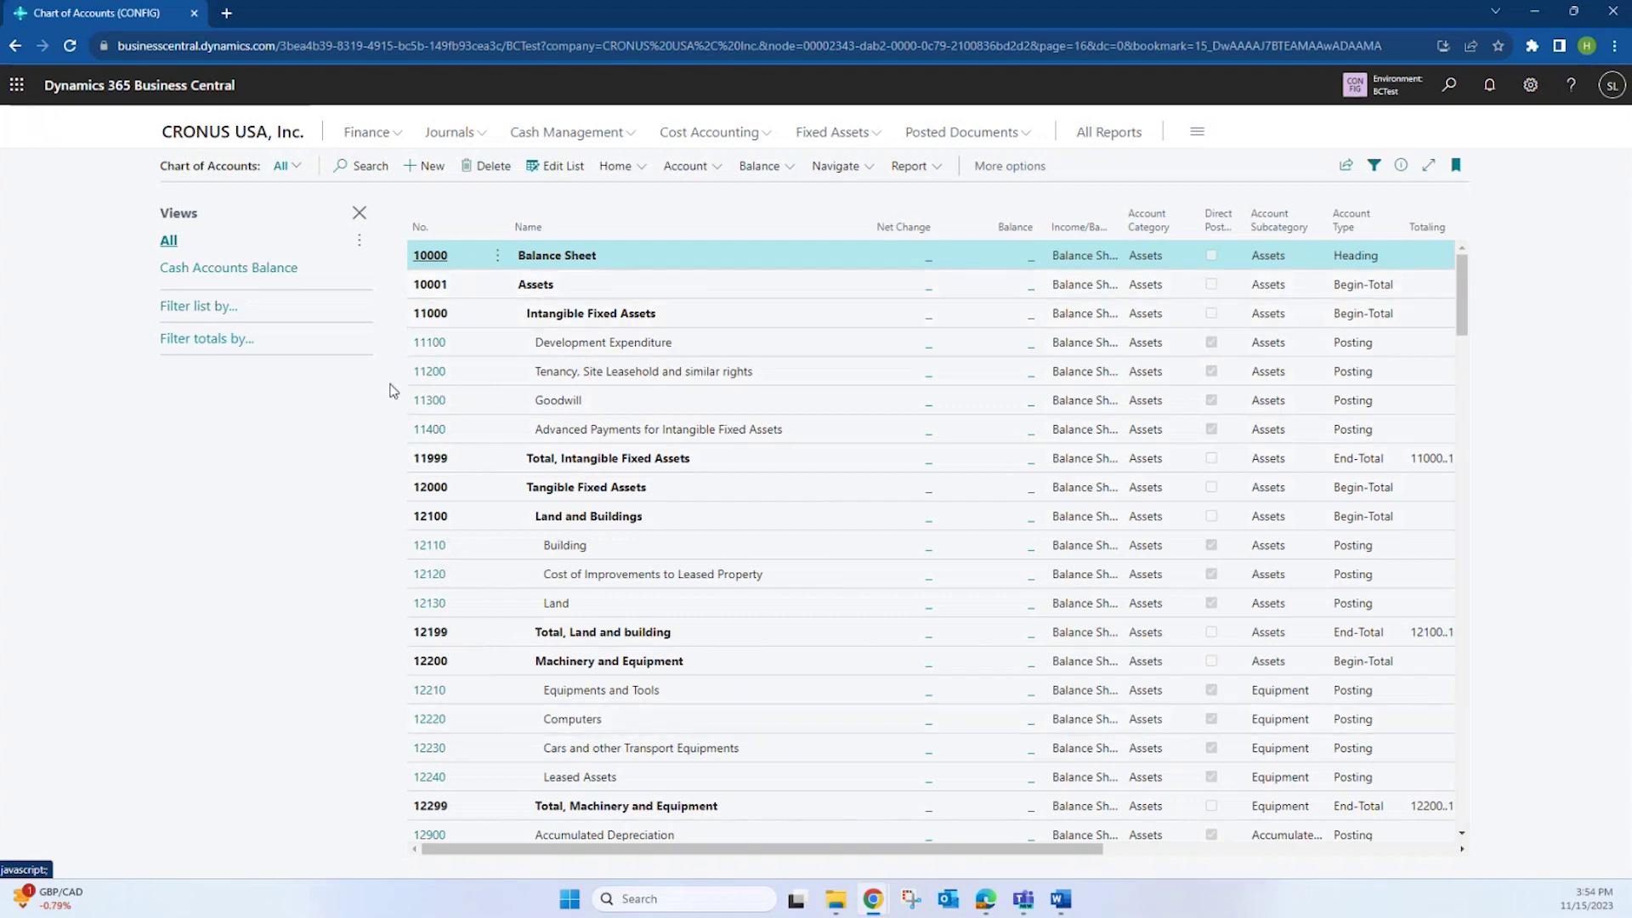
{"action": "left_click", "coordinate": [192, 307]}
{"action": "left_click", "coordinate": [194, 340]}
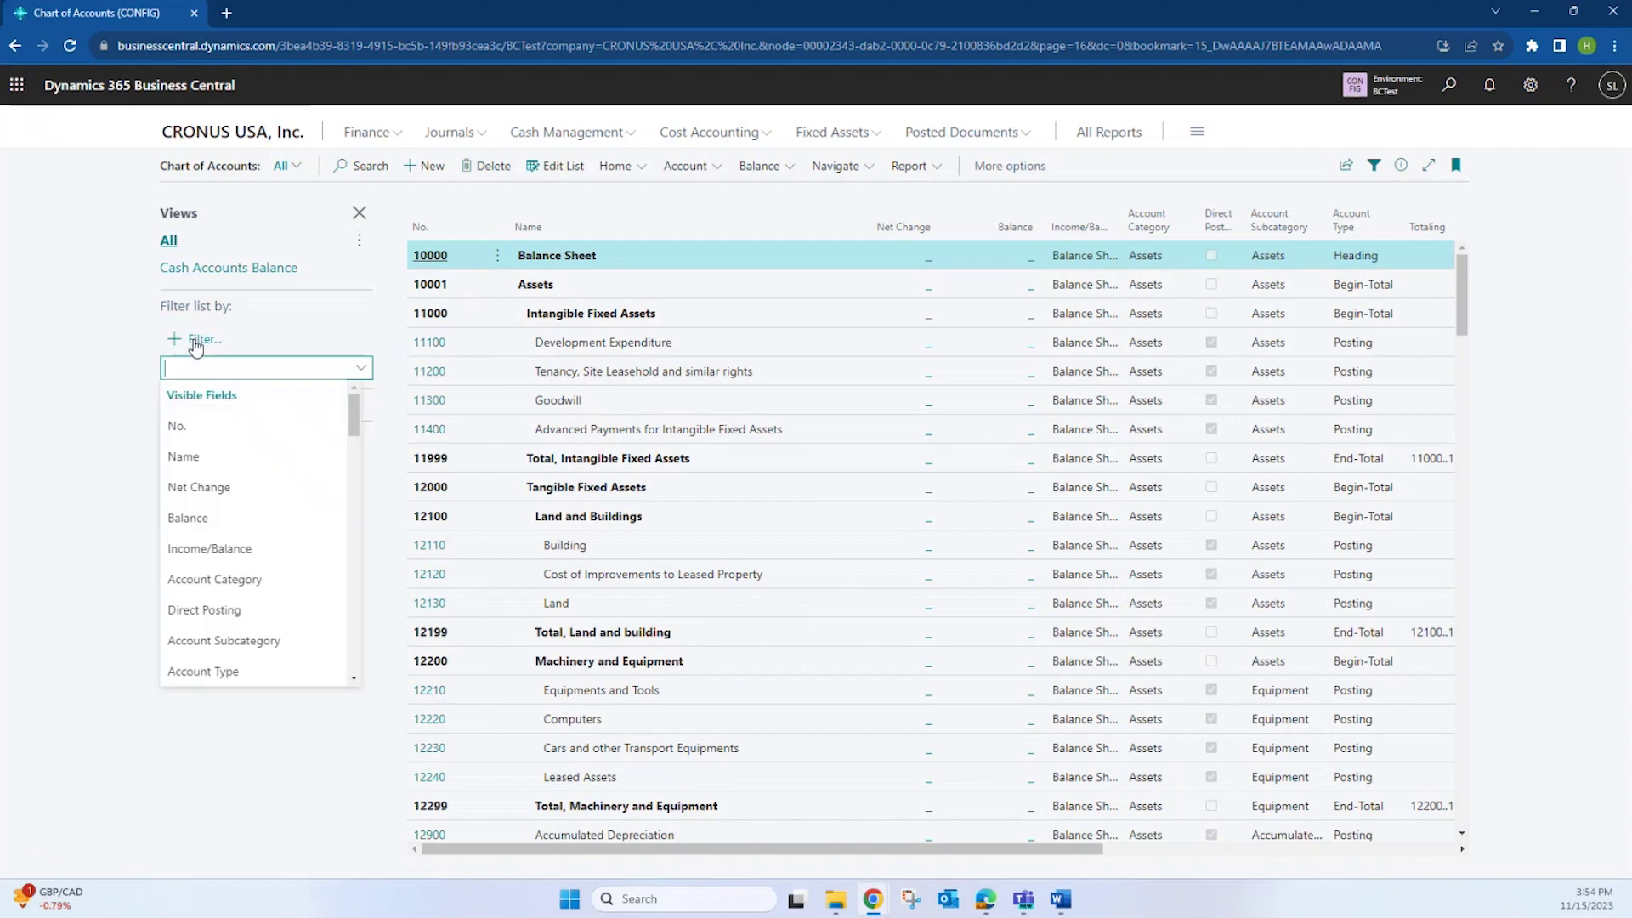
{"action": "left_click", "coordinate": [198, 518]}
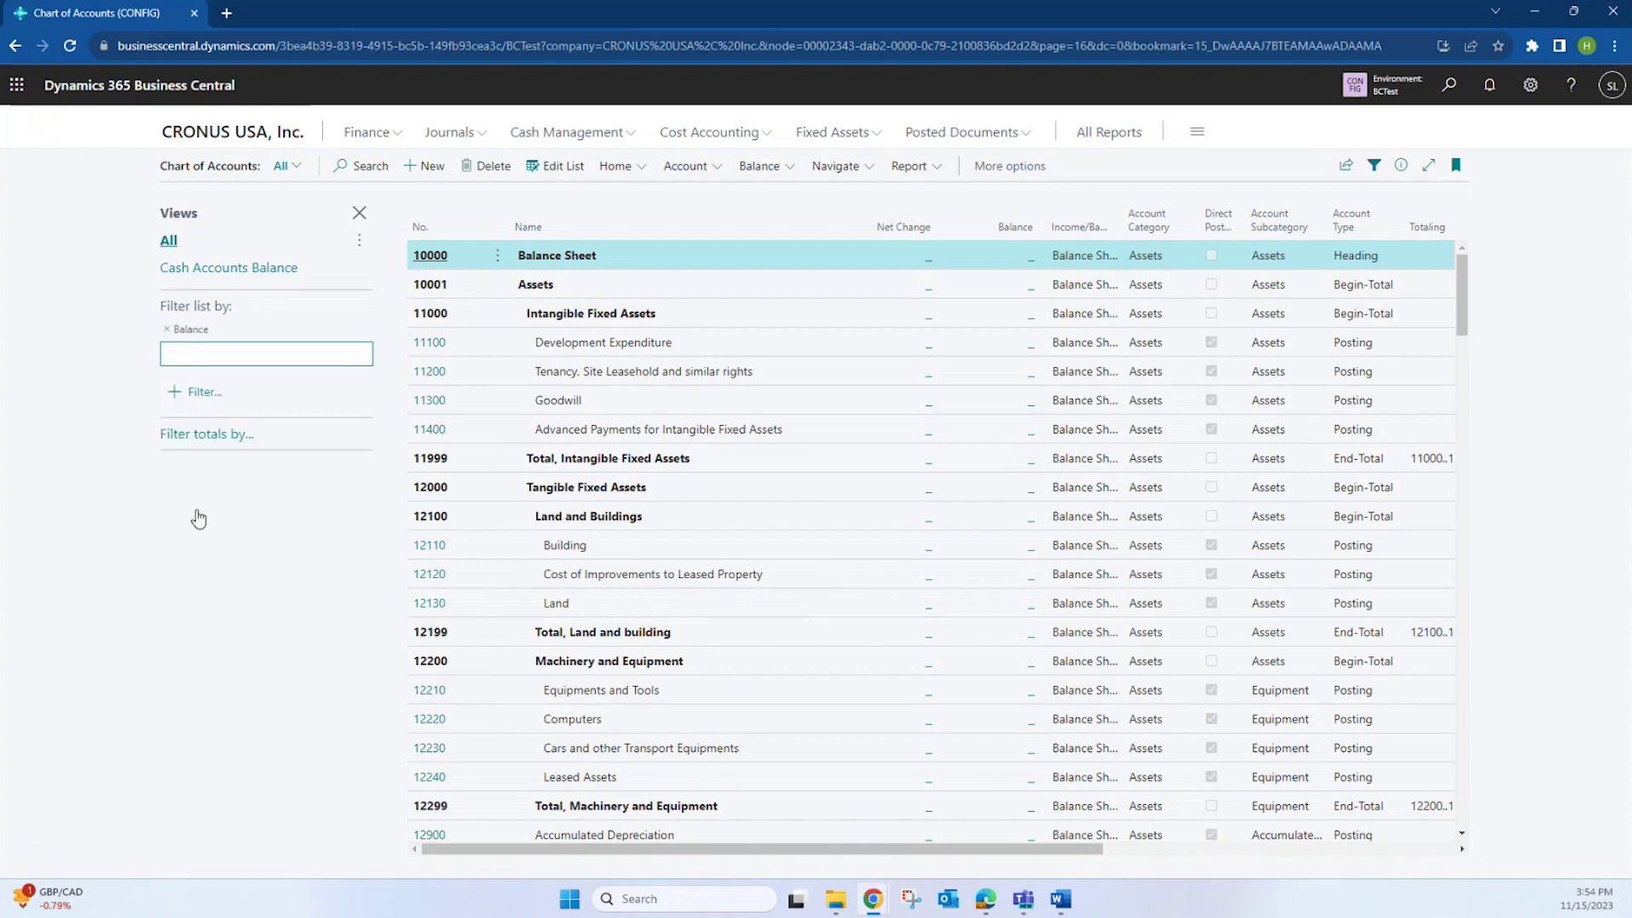
{"action": "type", "text": "<>0"}
{"action": "key", "text": "Tab"}
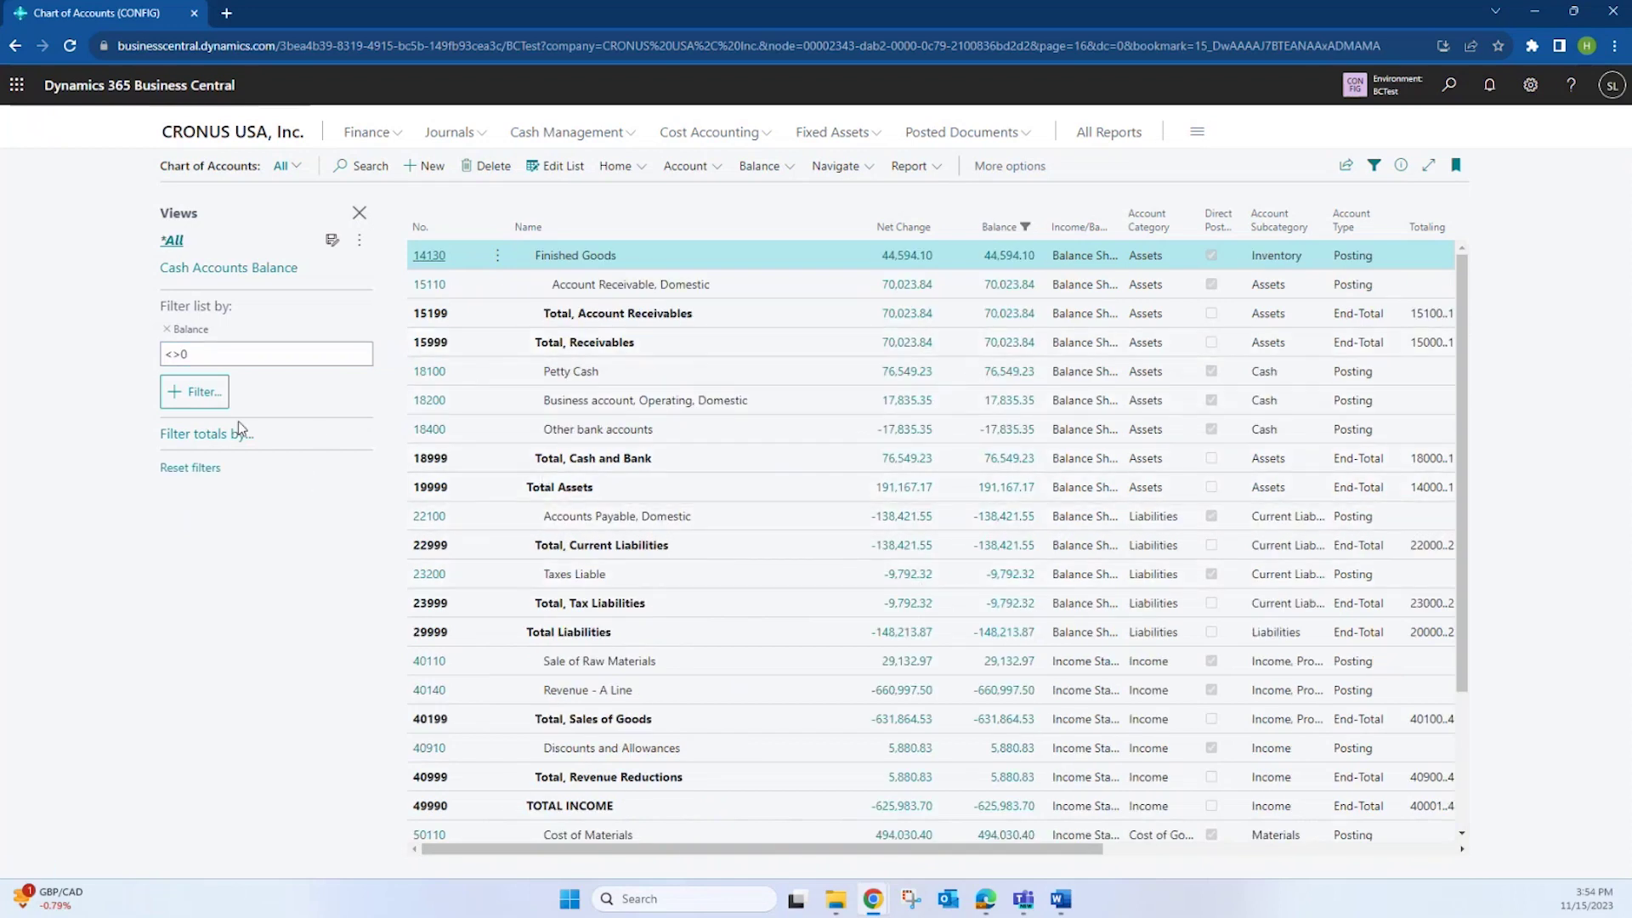
Filter the chart of accounts totals with a Date Filter of ..12/31/22 and review the income statement accounts.
{"action": "left_click", "coordinate": [203, 435]}
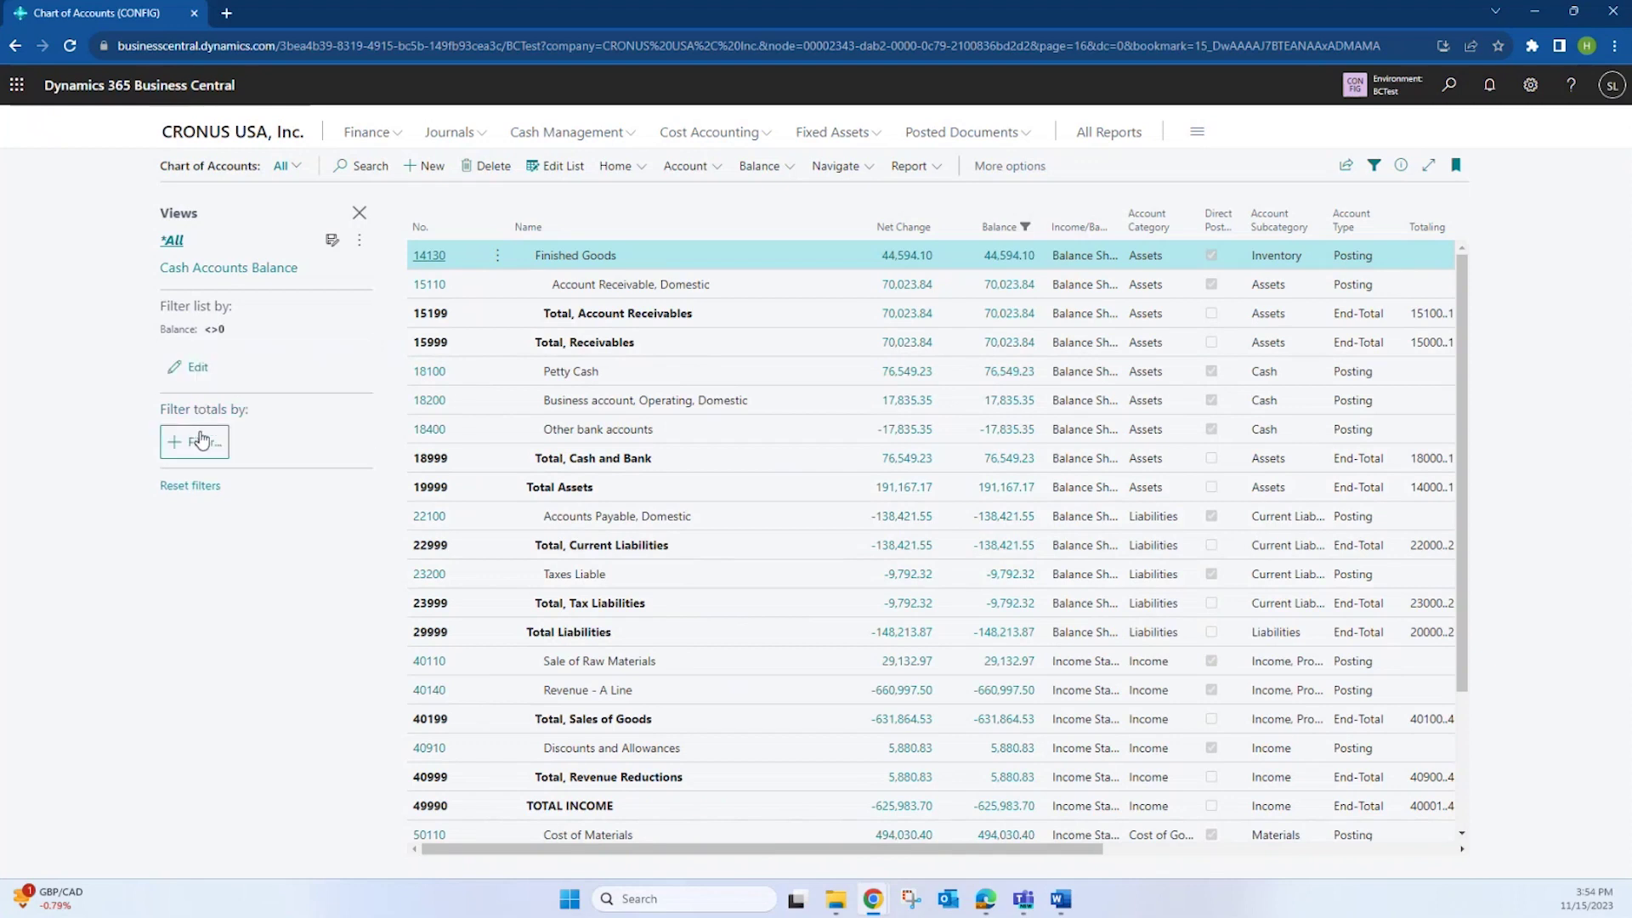
{"action": "left_click", "coordinate": [201, 440]}
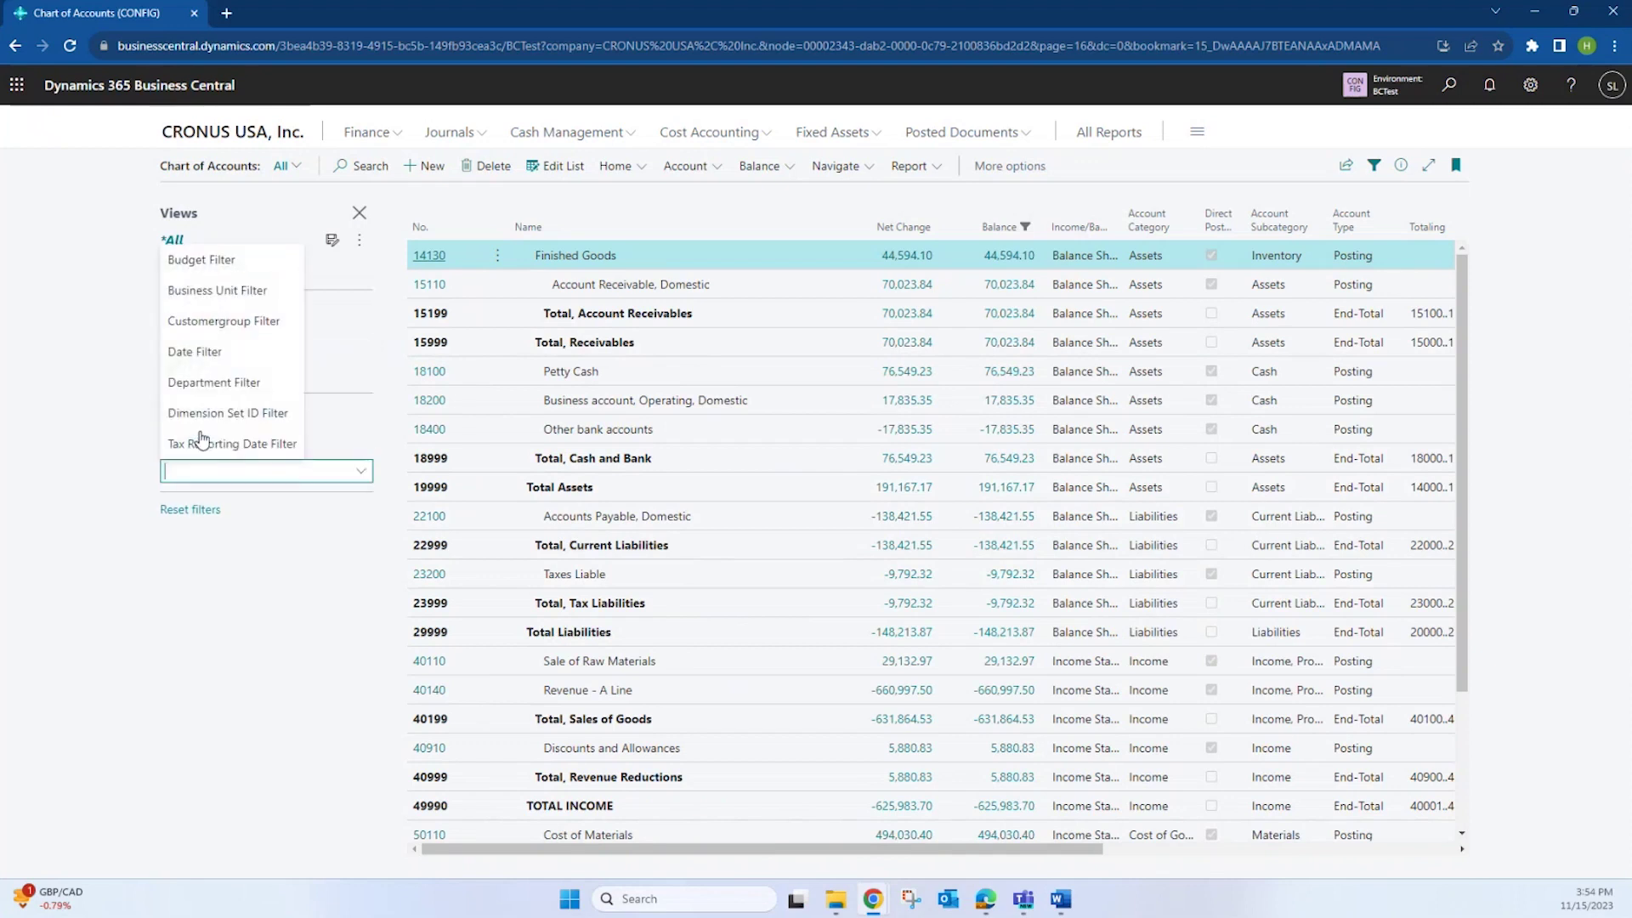
{"action": "left_click", "coordinate": [211, 367]}
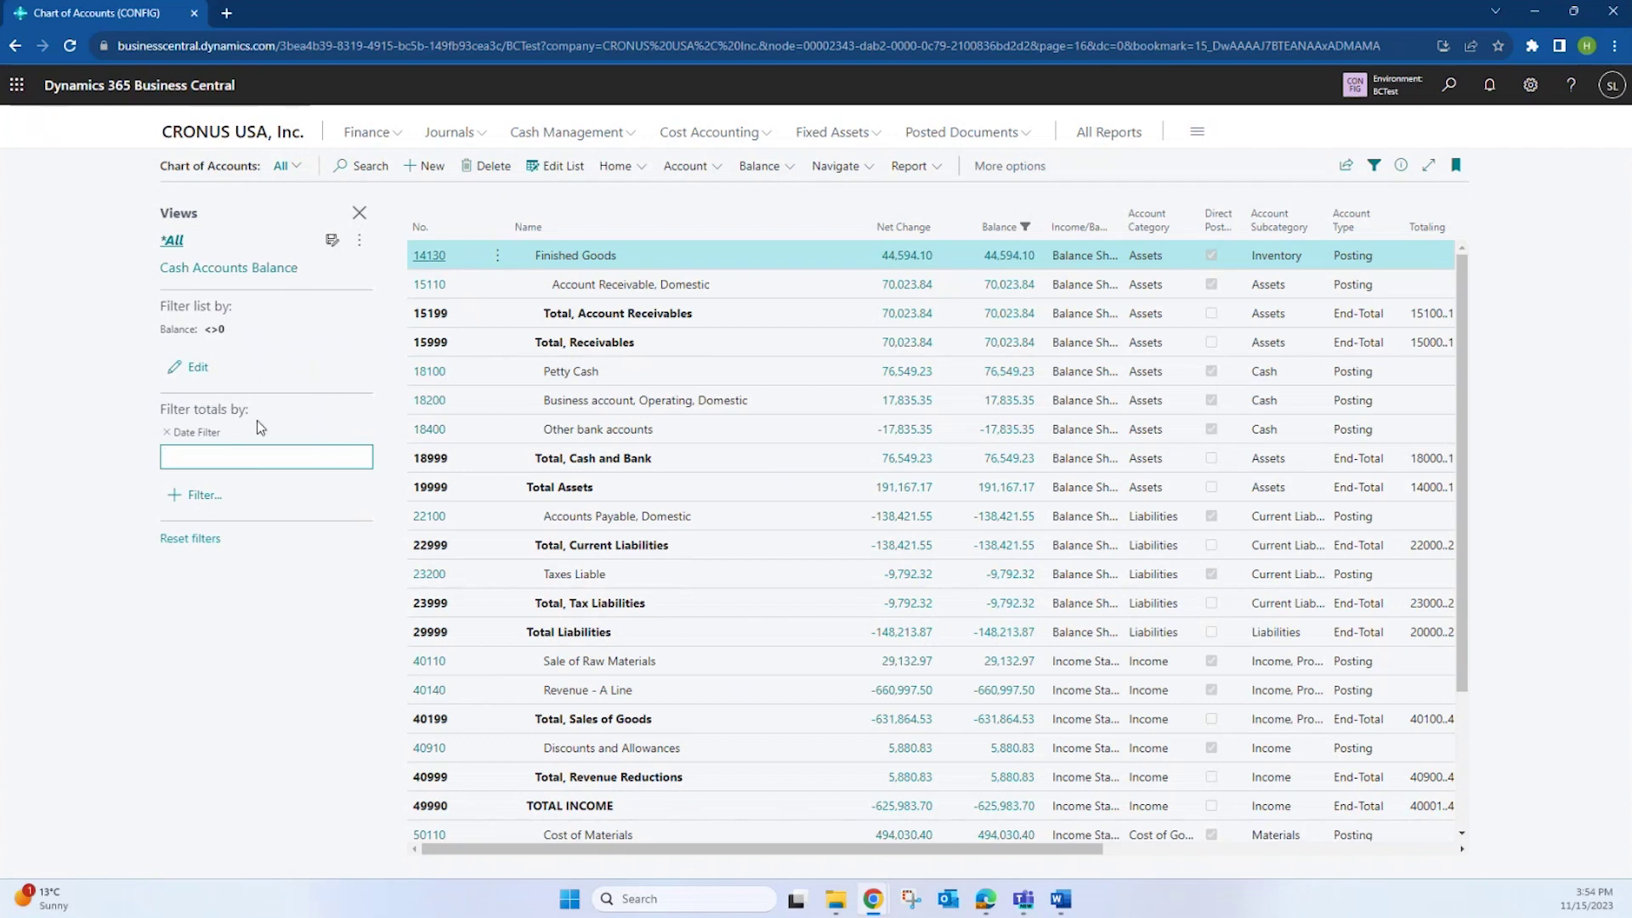
{"action": "type", "text": "..1232"}
{"action": "key", "text": "BackSpace"}
{"action": "type", "text": "122"}
{"action": "key", "text": "Tab"}
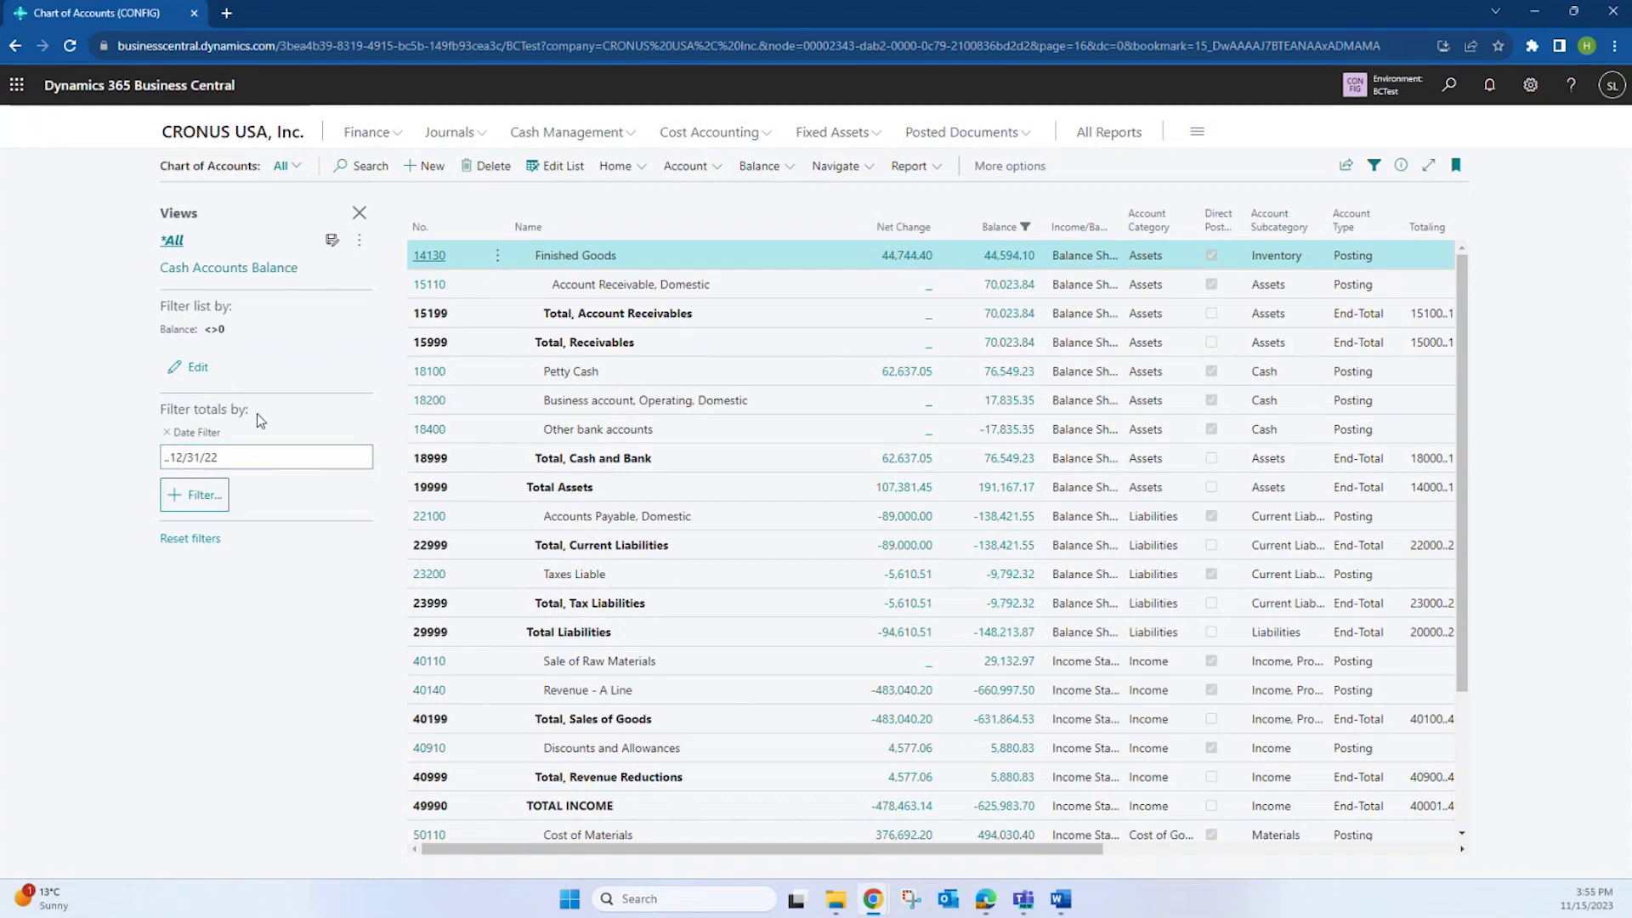
{"action": "left_click", "coordinate": [225, 457]}
{"action": "scroll", "coordinate": [1465, 674], "scroll_direction": "down", "scroll_amount": 3}
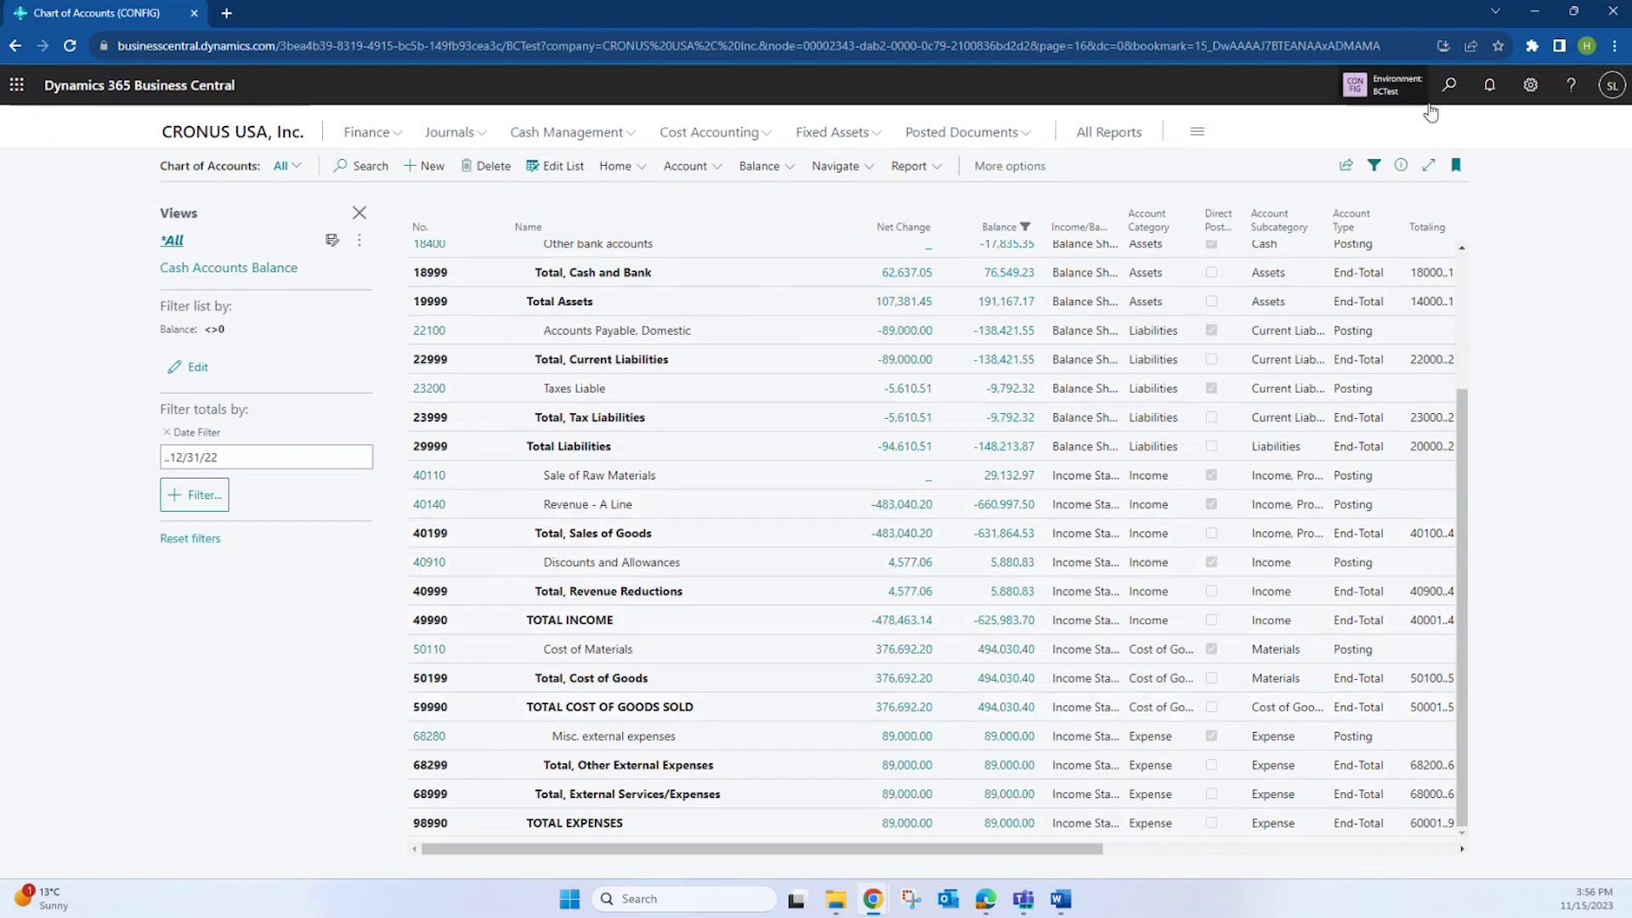
Open the Close Income Statement task and set its Fiscal Year Ending Date to 12/31/2022.
{"action": "left_click", "coordinate": [1449, 86]}
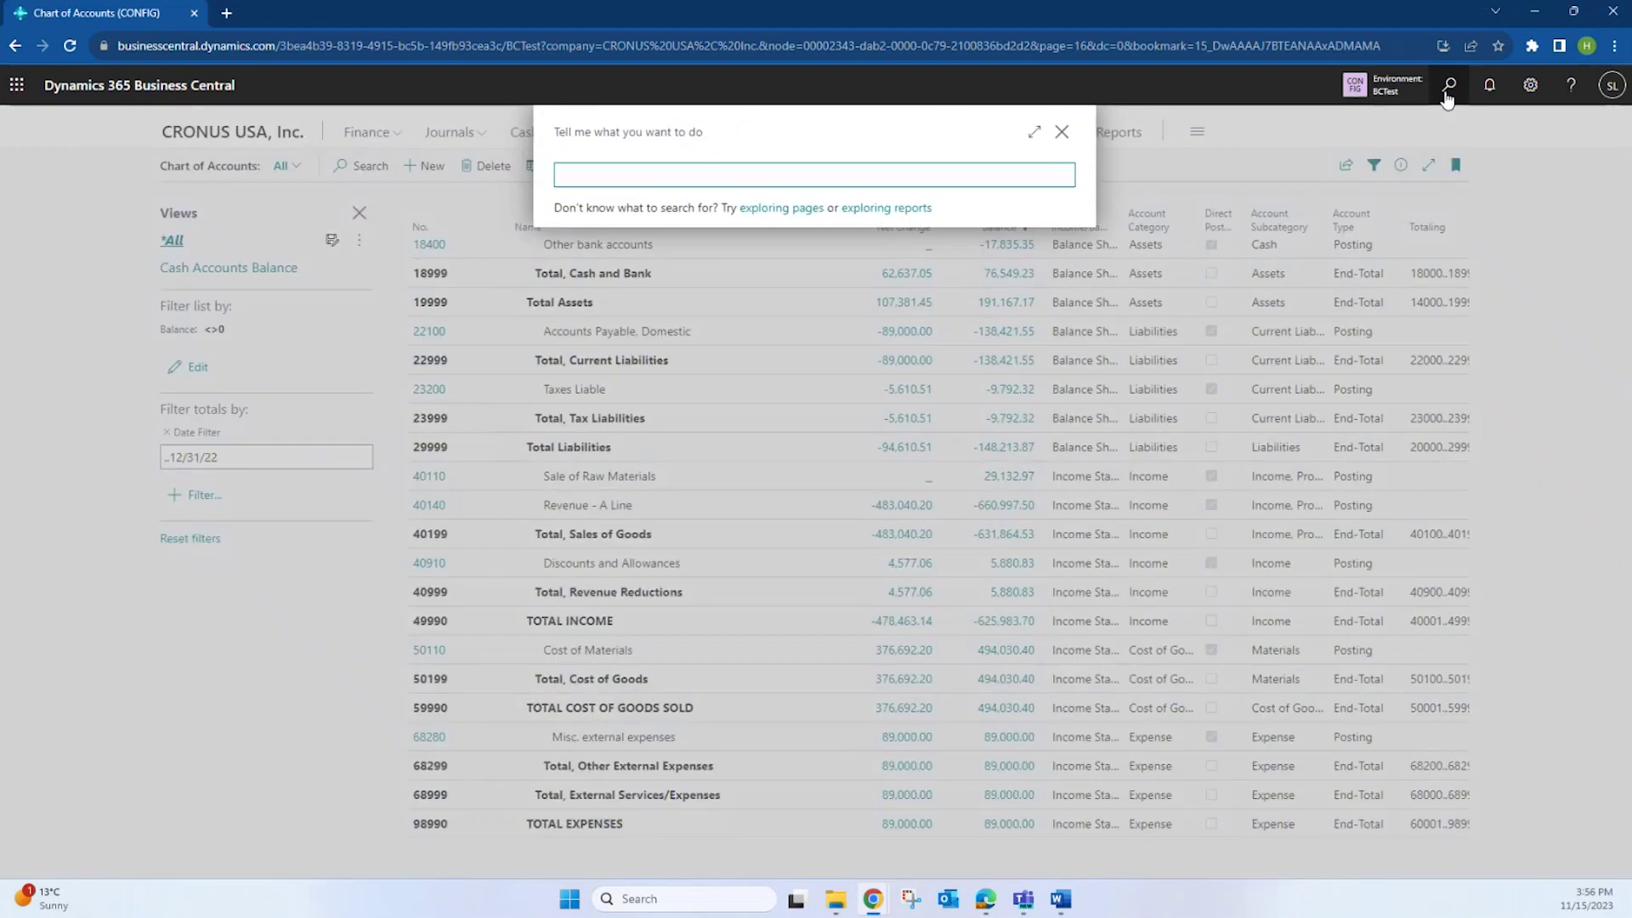
{"action": "type", "text": "close in"}
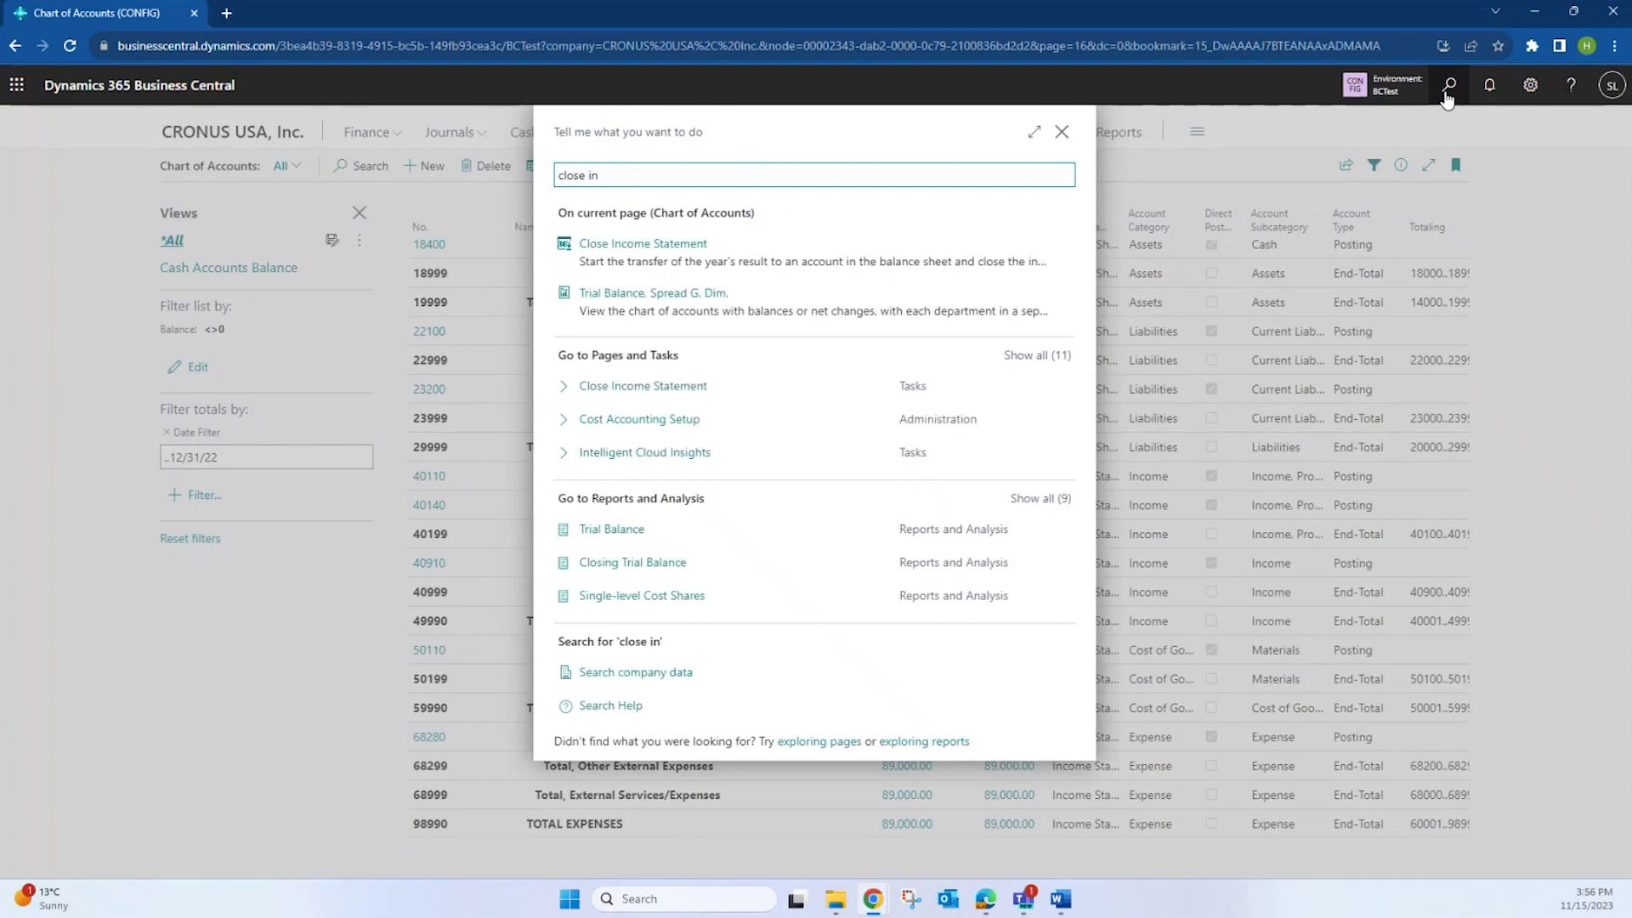
{"action": "left_click", "coordinate": [777, 390]}
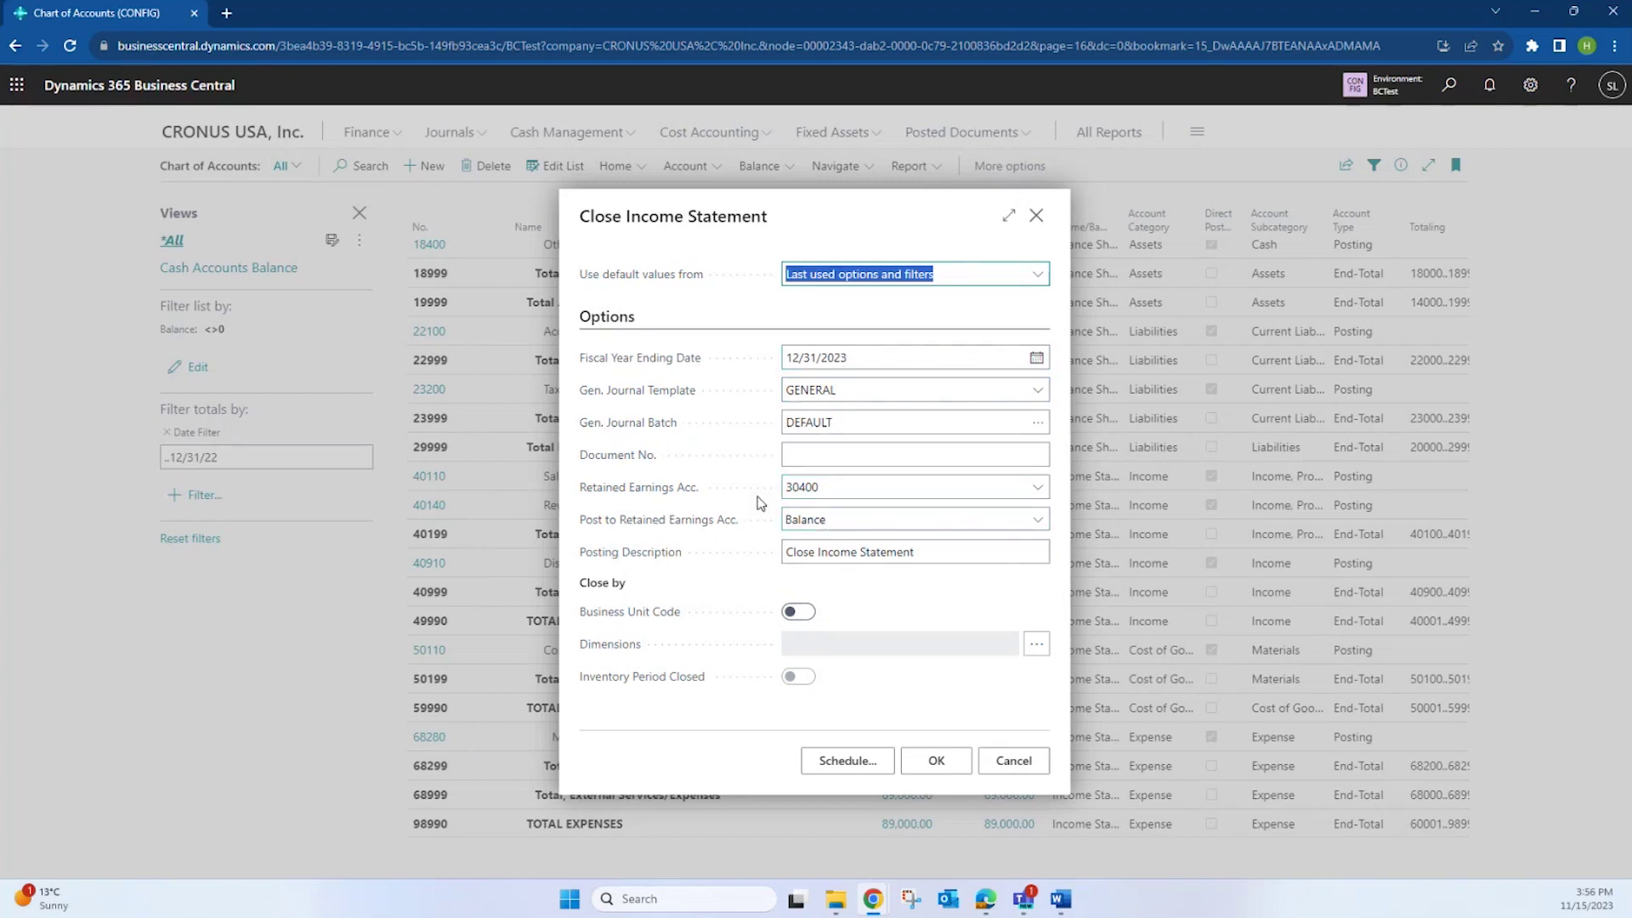
{"action": "left_click", "coordinate": [876, 363]}
{"action": "left_click", "coordinate": [876, 364]}
{"action": "key", "text": "BackSpace"}
{"action": "type", "text": "2"}
{"action": "key", "text": "Tab"}
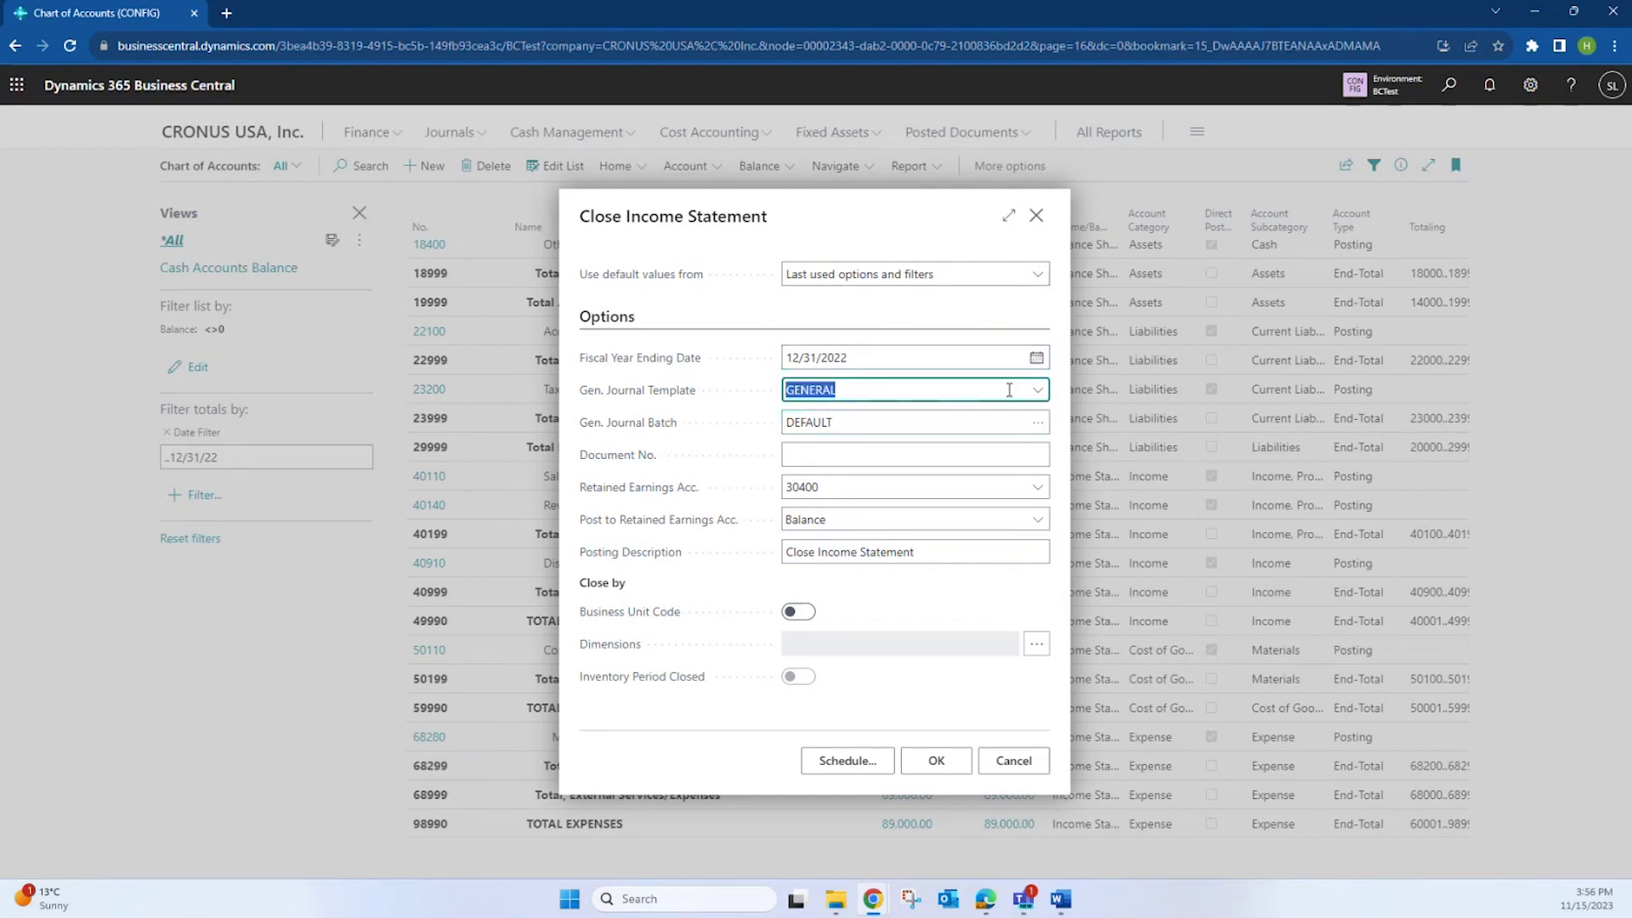
Select the GENERAL journal template and the DEFAULT journal batch for the closing entries.
{"action": "left_click", "coordinate": [1039, 390]}
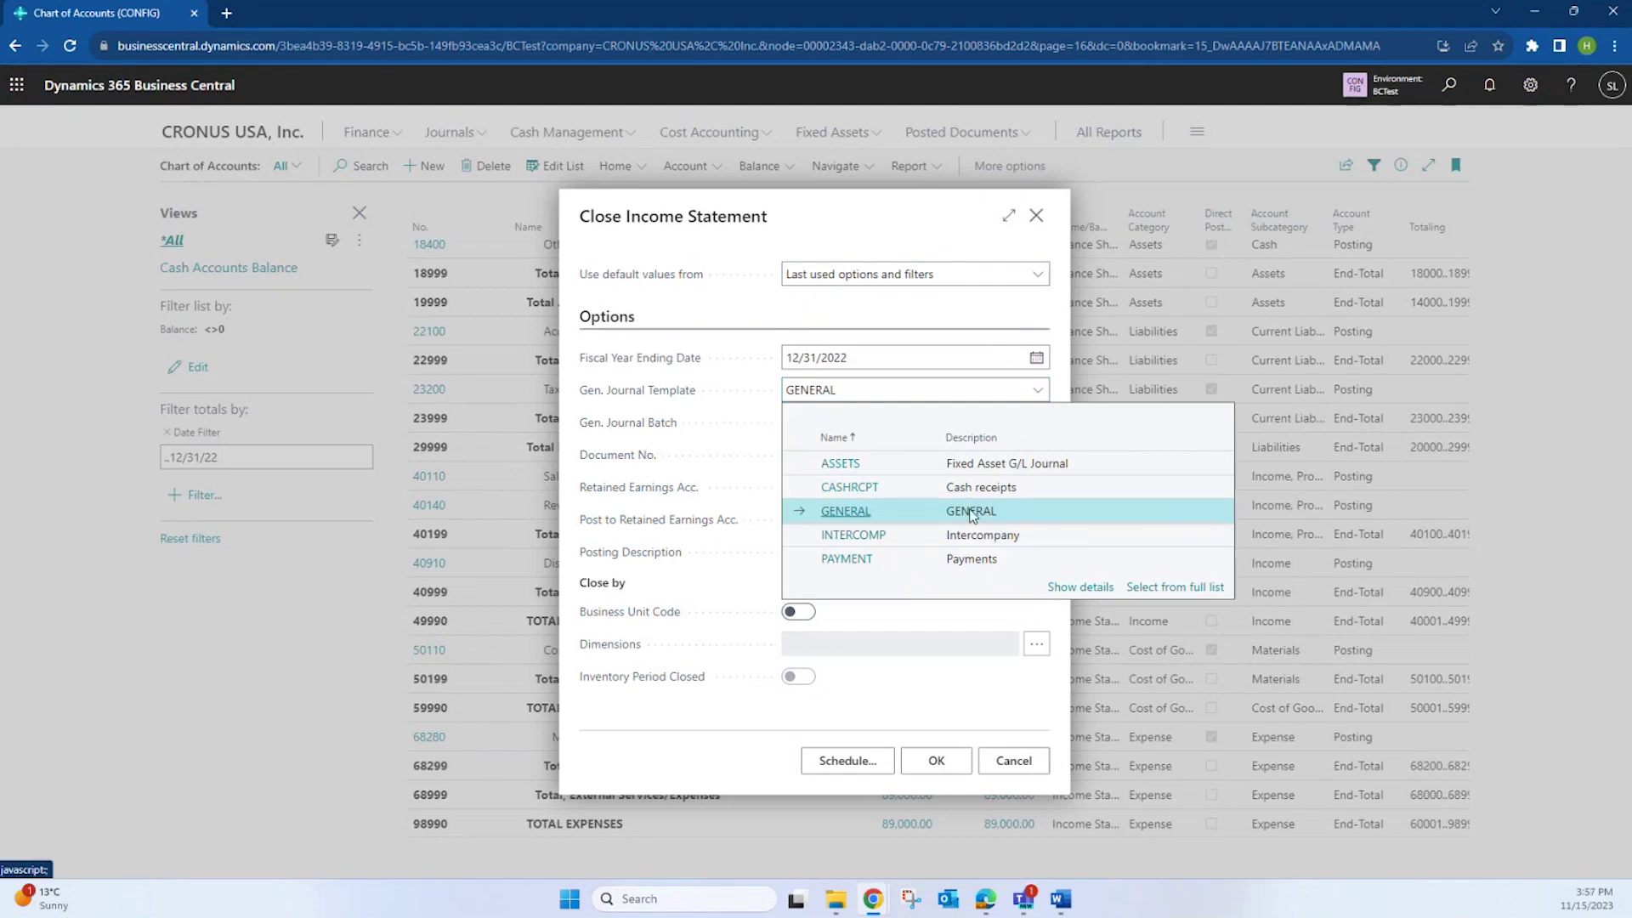
{"action": "left_click", "coordinate": [967, 510]}
{"action": "left_click", "coordinate": [1037, 424]}
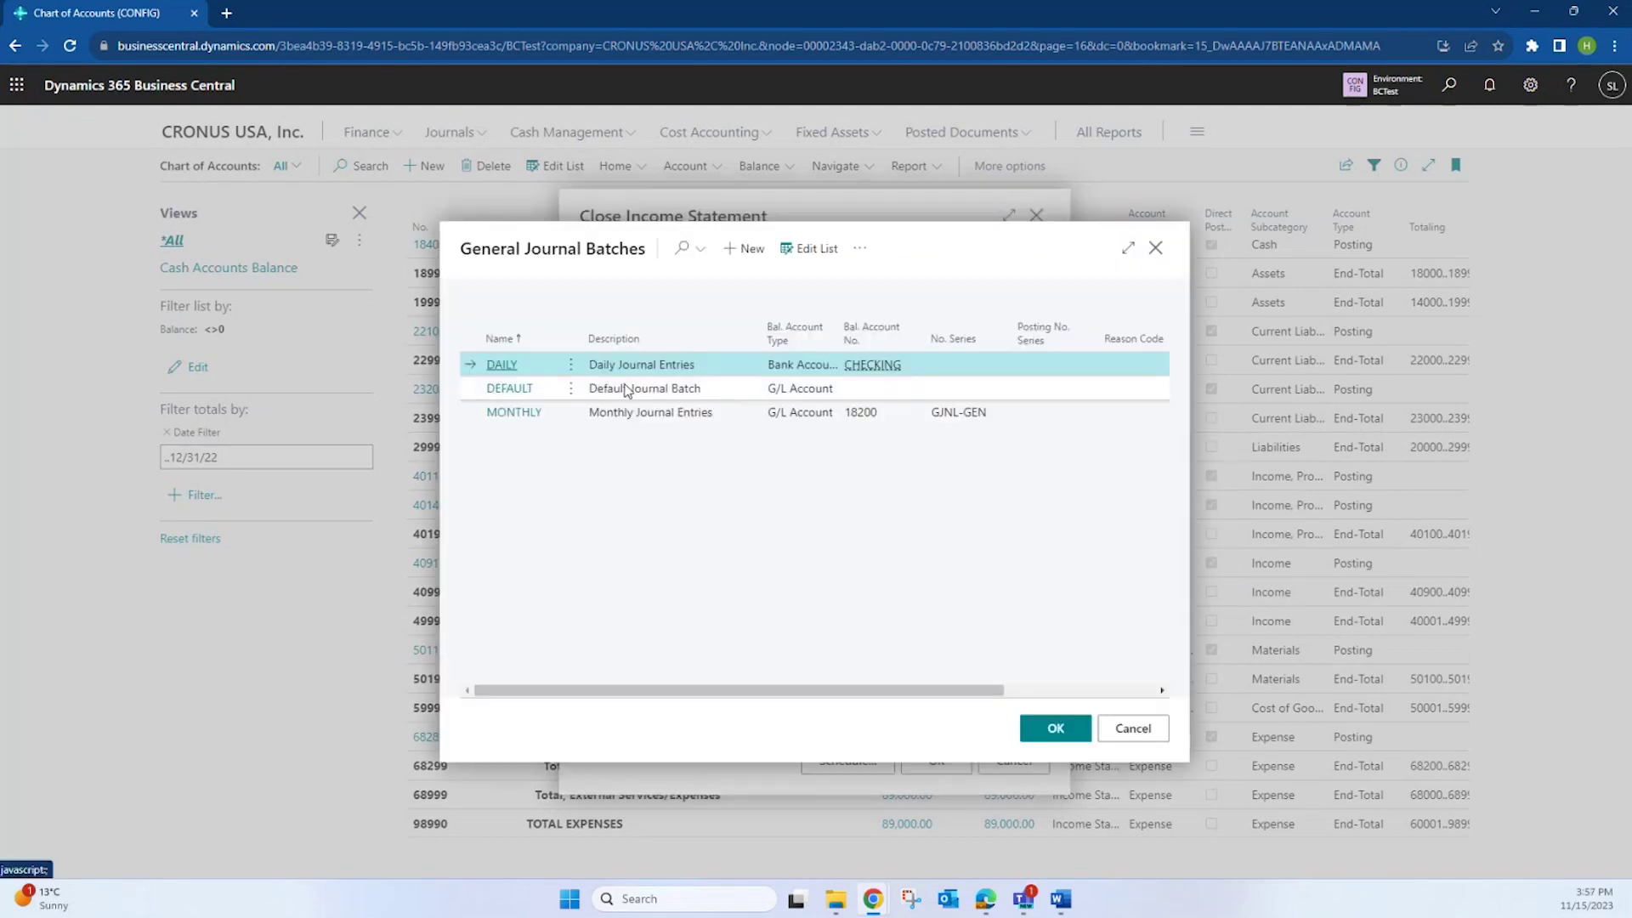
{"action": "left_click", "coordinate": [578, 389]}
{"action": "left_click", "coordinate": [1056, 731]}
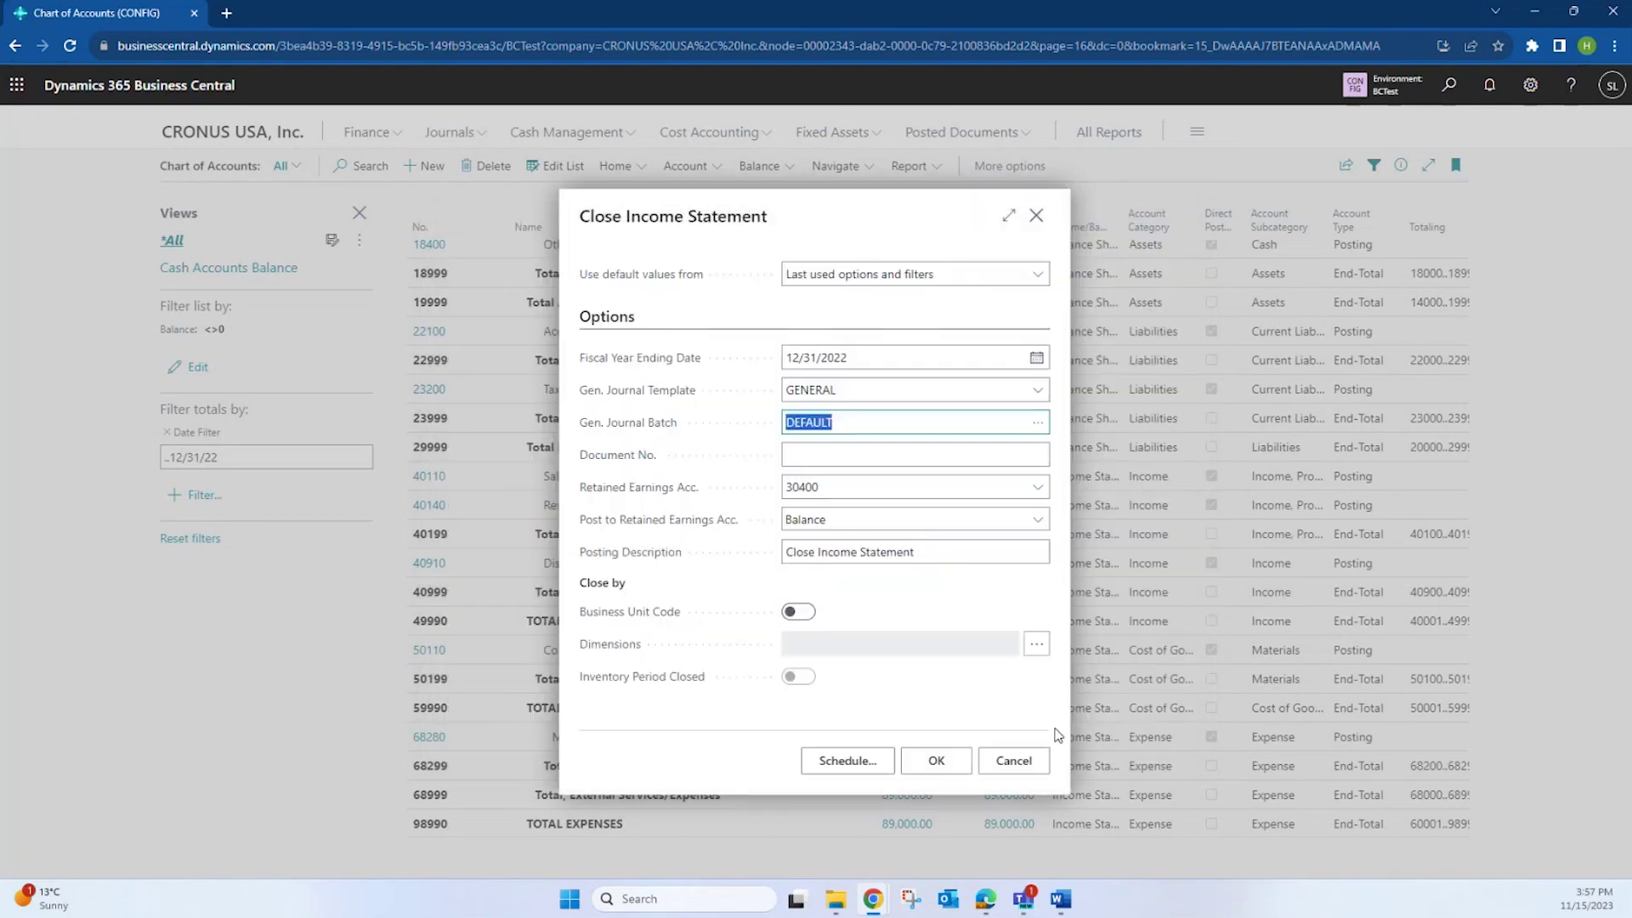
Enter FISCAL22 as the Document No. and choose 30400 as the Retained Earnings account.
{"action": "left_click", "coordinate": [855, 454]}
{"action": "type", "text": "fiscal22"}
{"action": "key", "text": "Tab"}
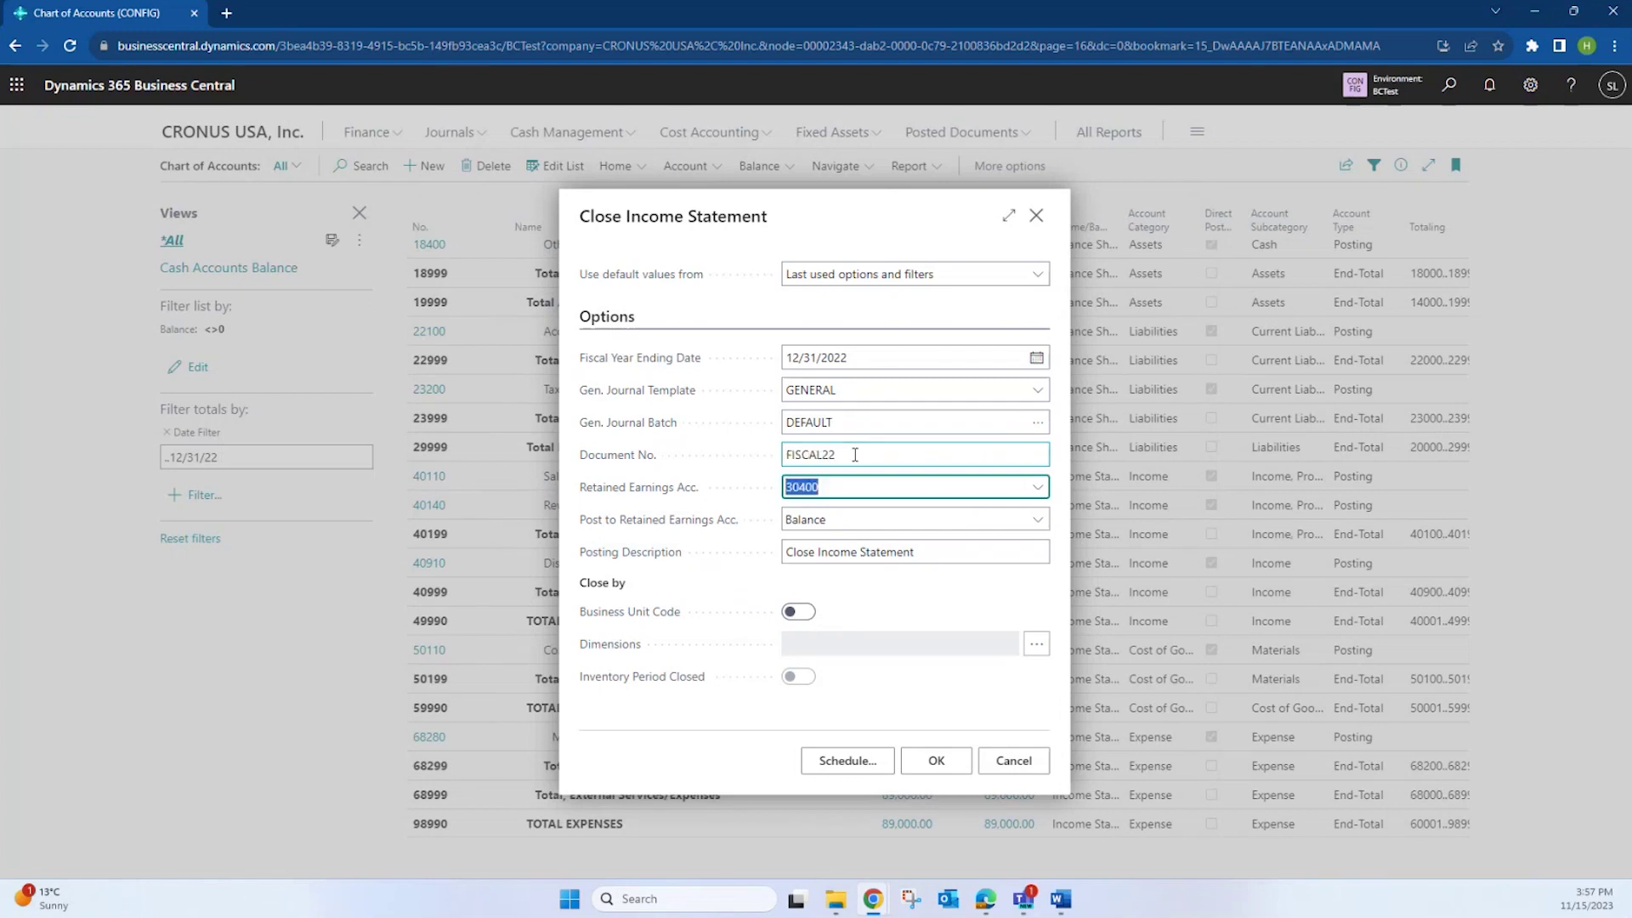
{"action": "left_click", "coordinate": [1045, 495]}
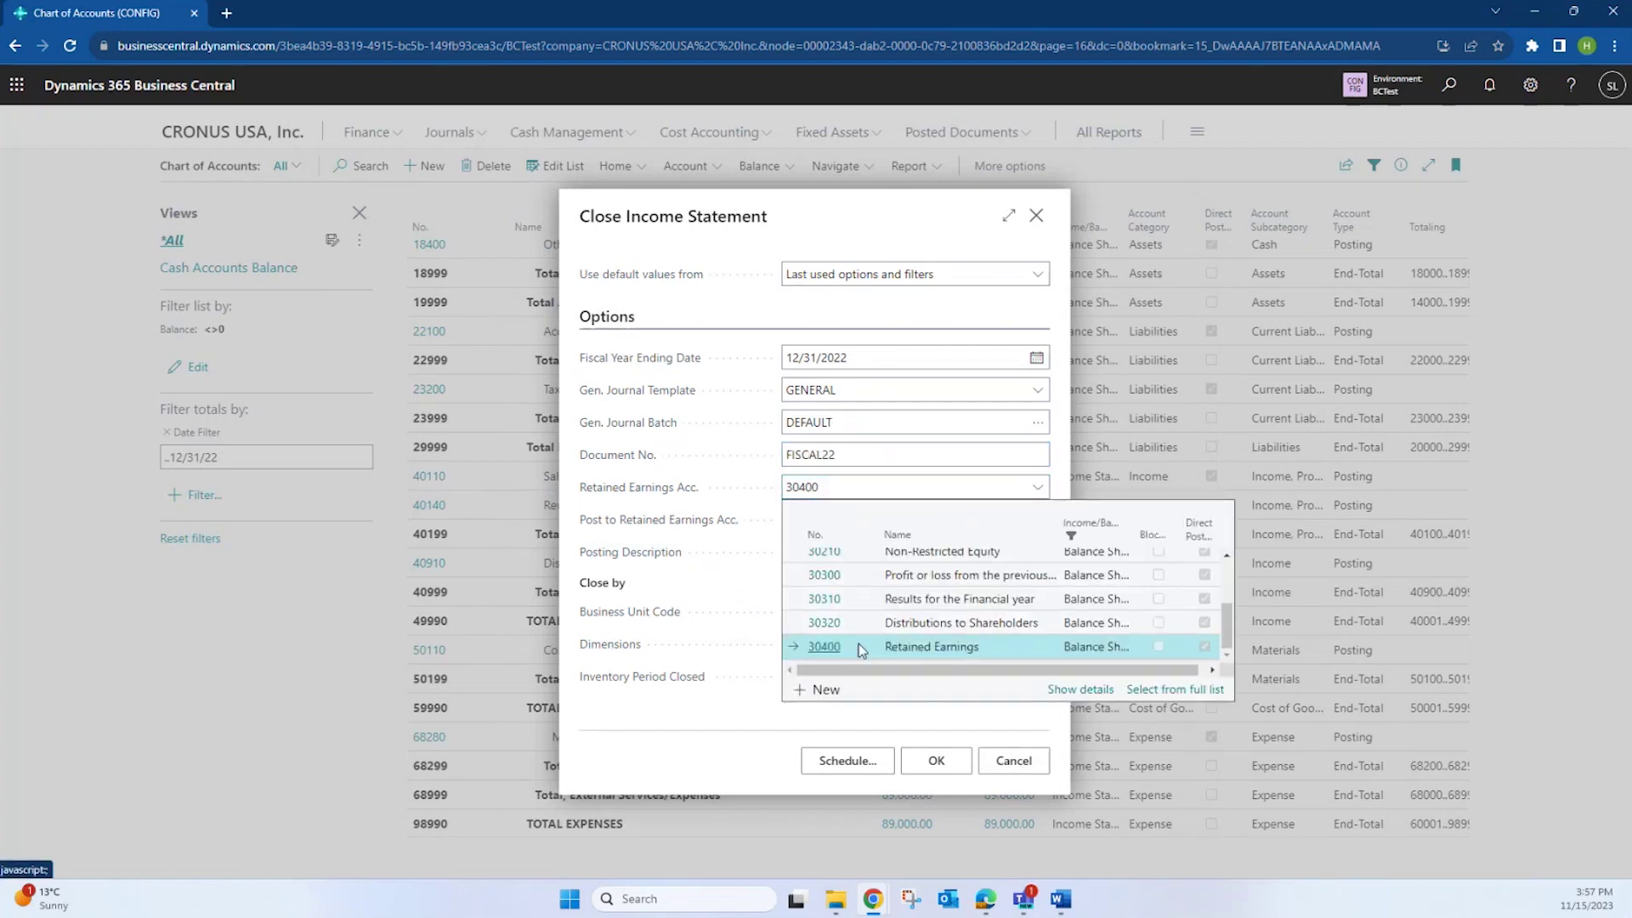
{"action": "left_click", "coordinate": [864, 646]}
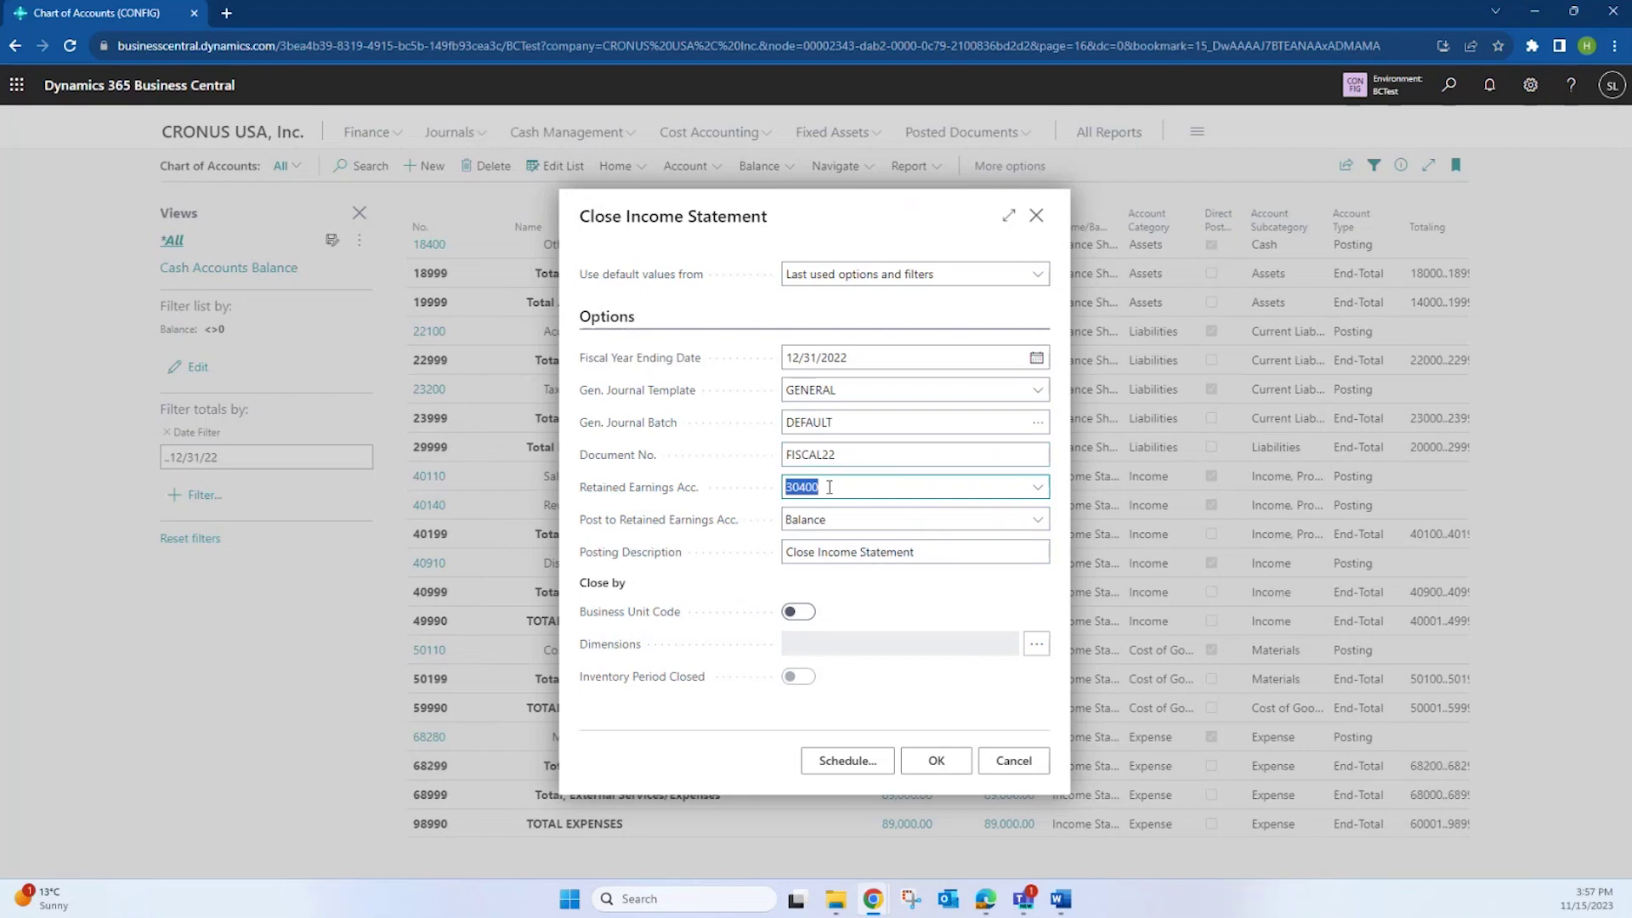
Check the available closing dimensions without selecting any, and run Close Income Statement to create the journal lines.
{"action": "left_click", "coordinate": [1027, 651]}
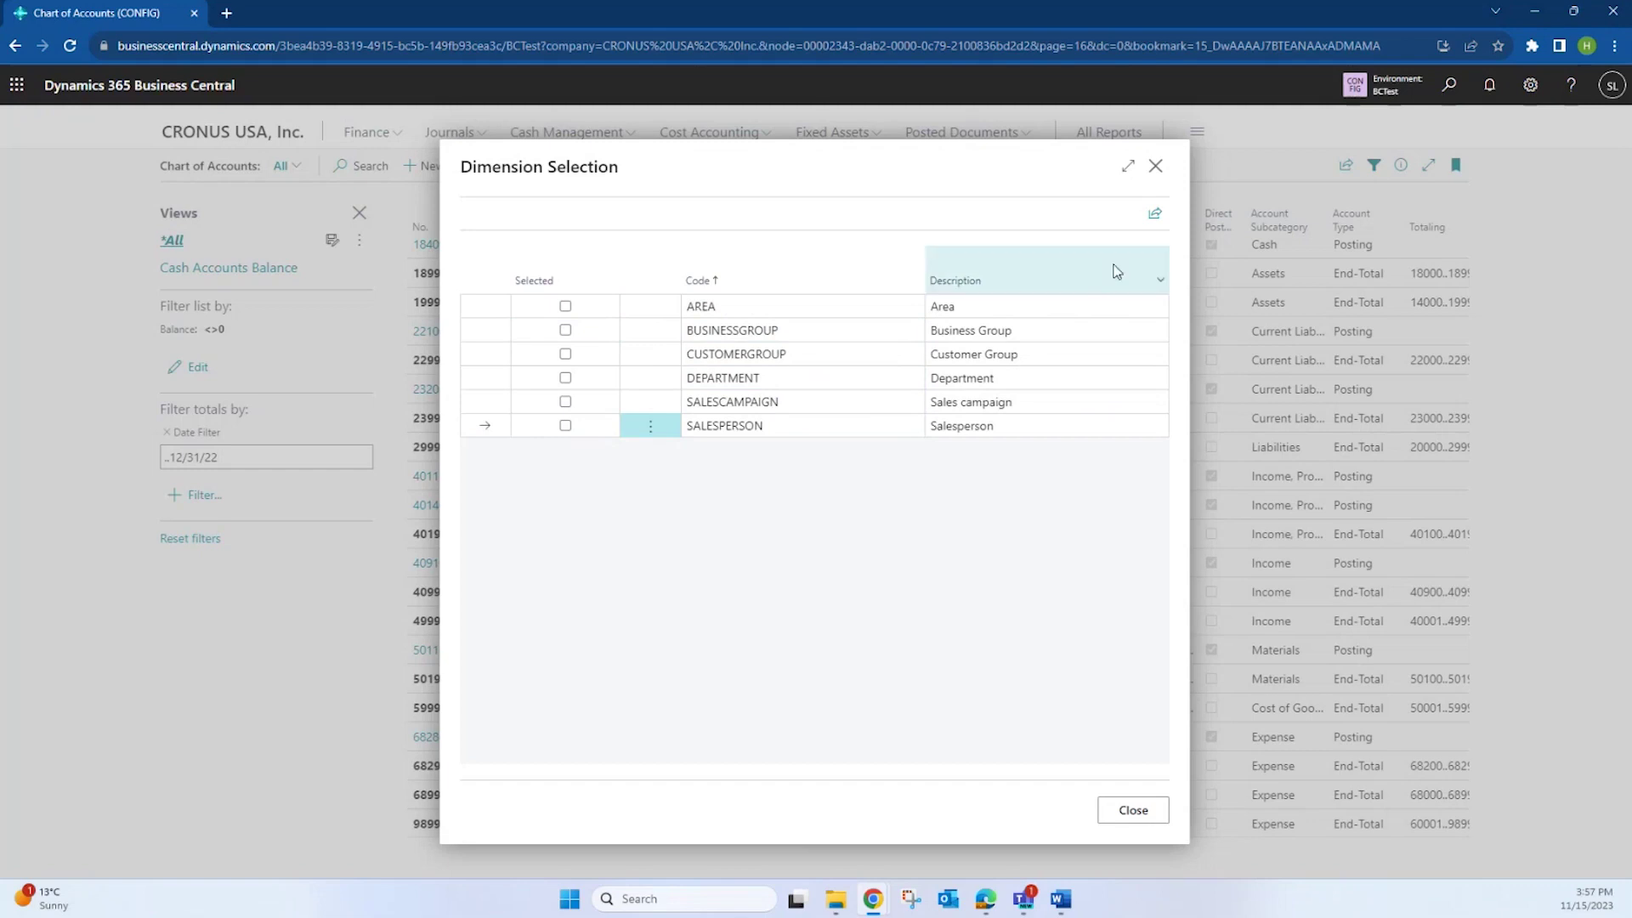
{"action": "left_click", "coordinate": [1153, 170]}
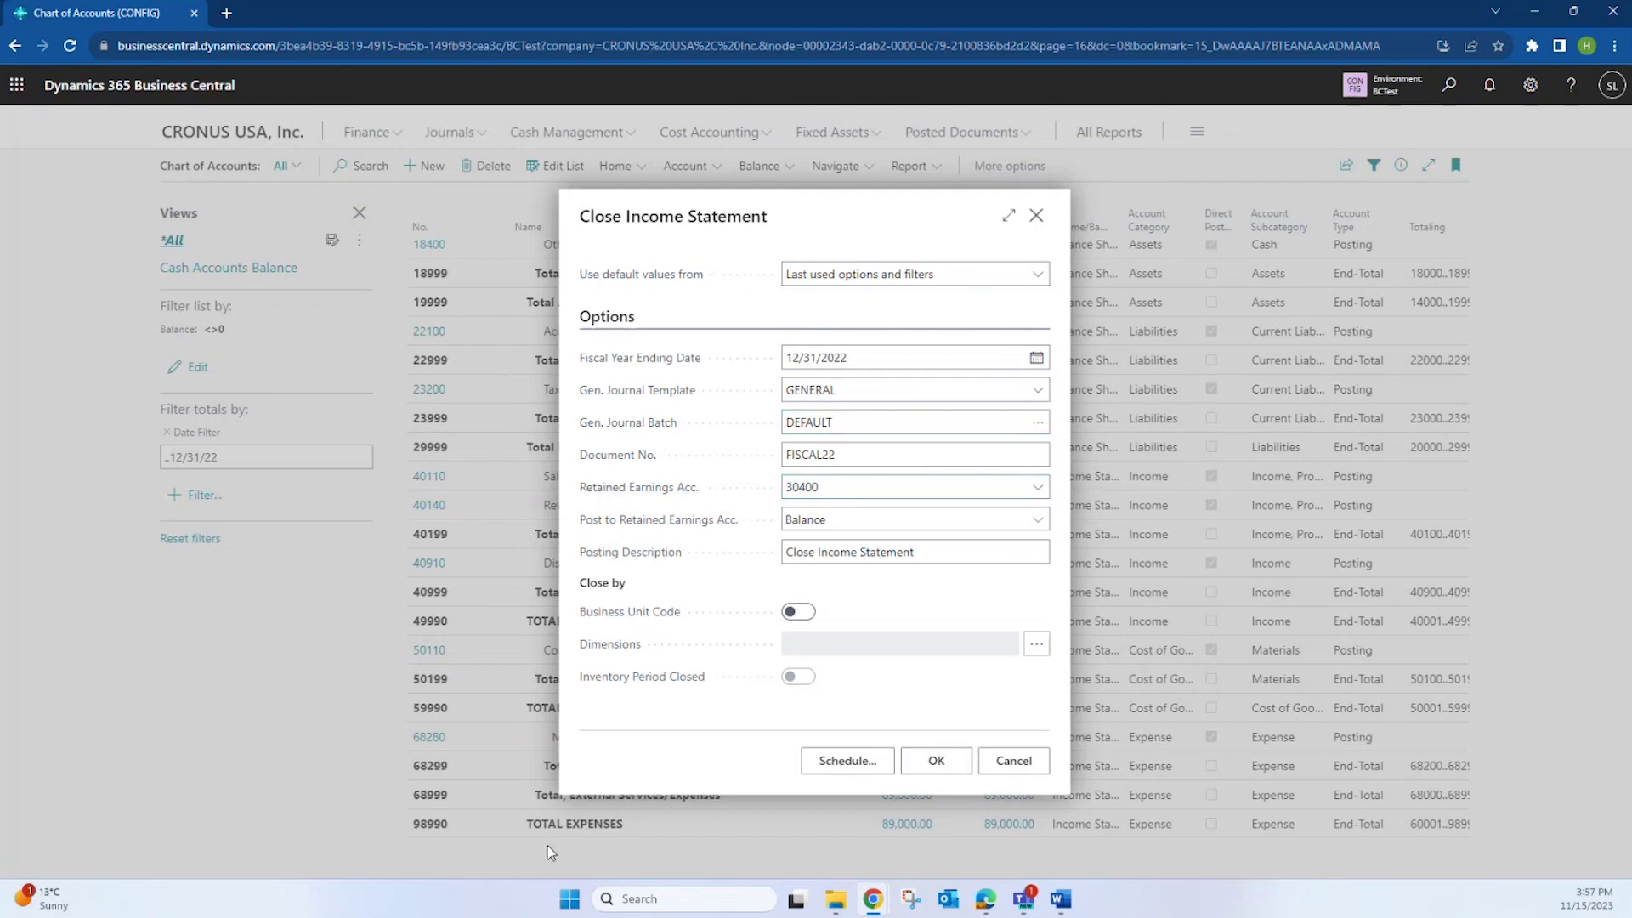
{"action": "left_click", "coordinate": [823, 390]}
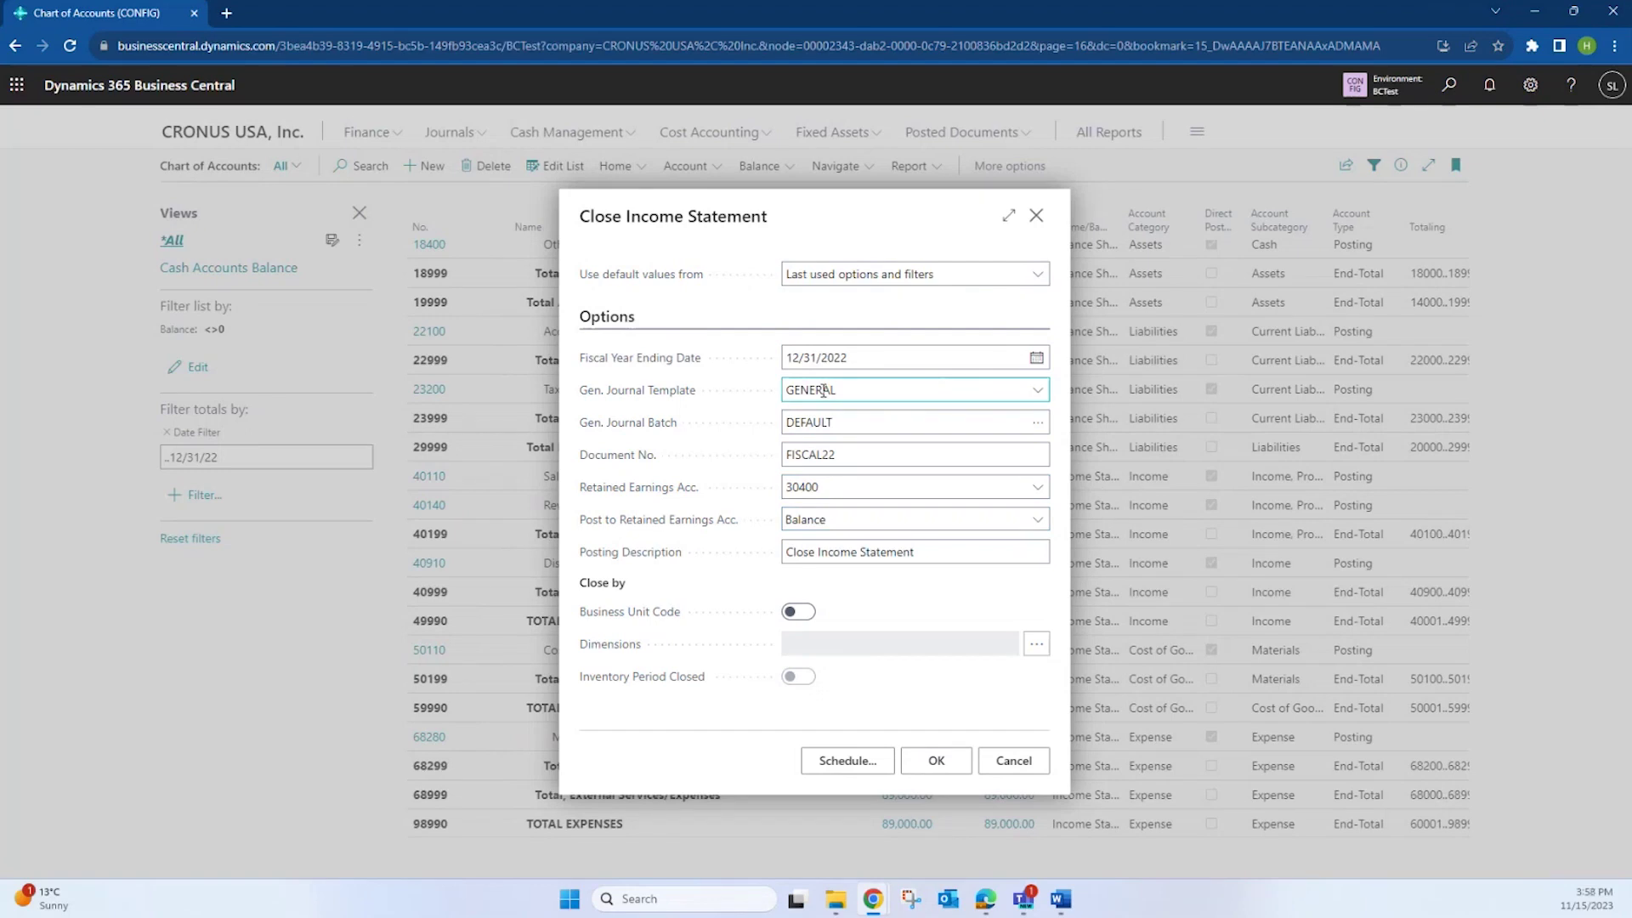
{"action": "left_click", "coordinate": [928, 769]}
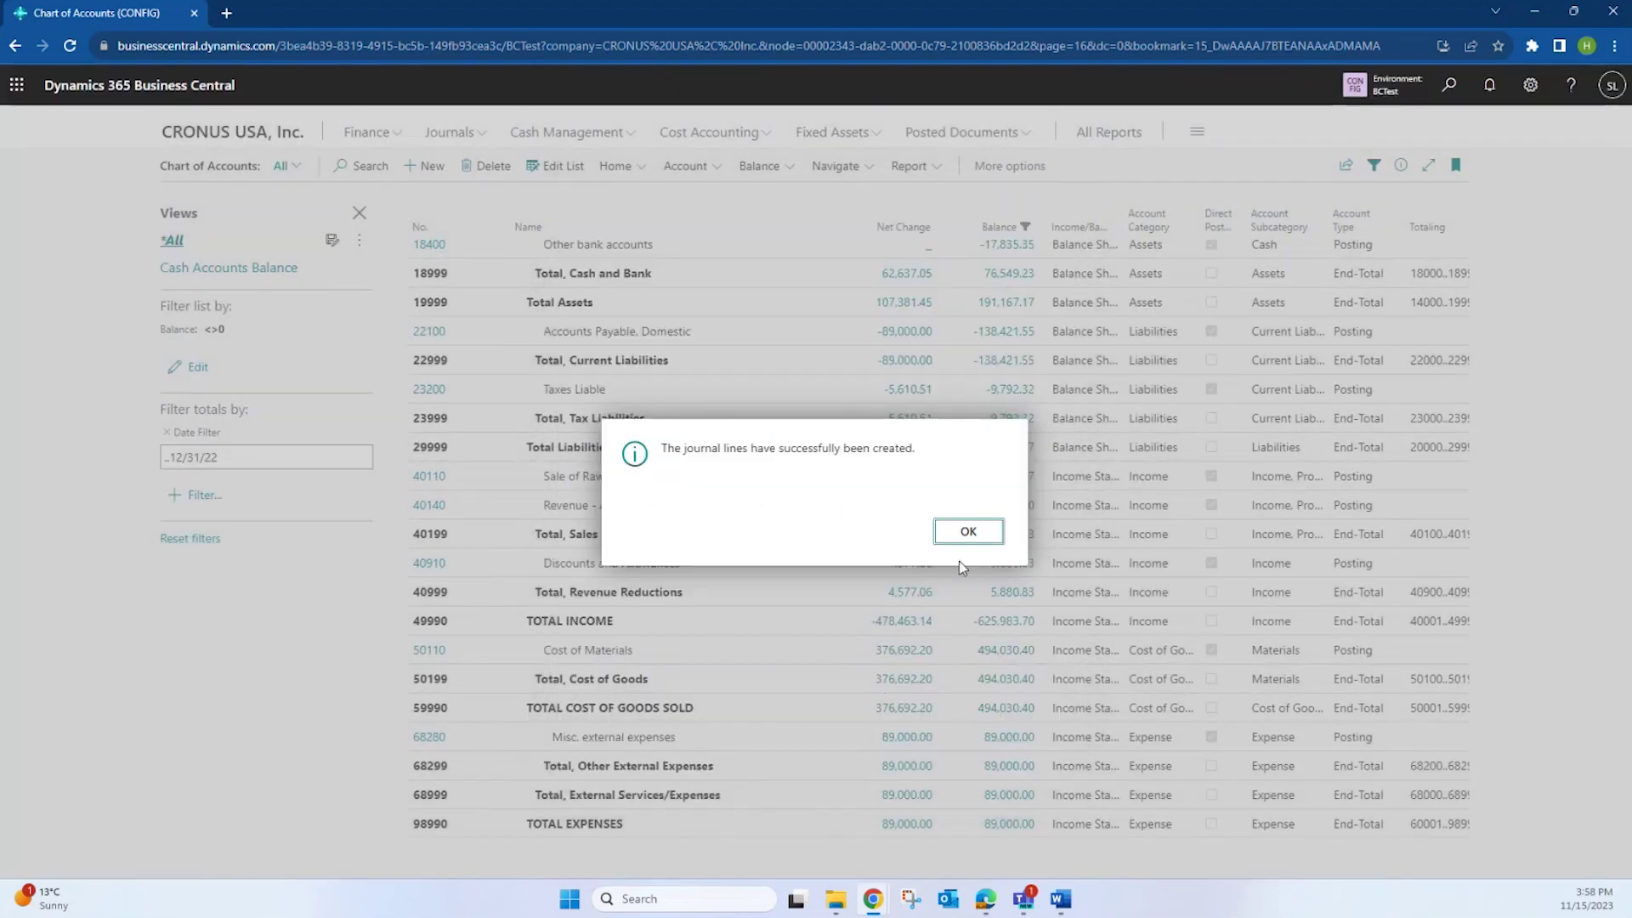
{"action": "left_click", "coordinate": [980, 544]}
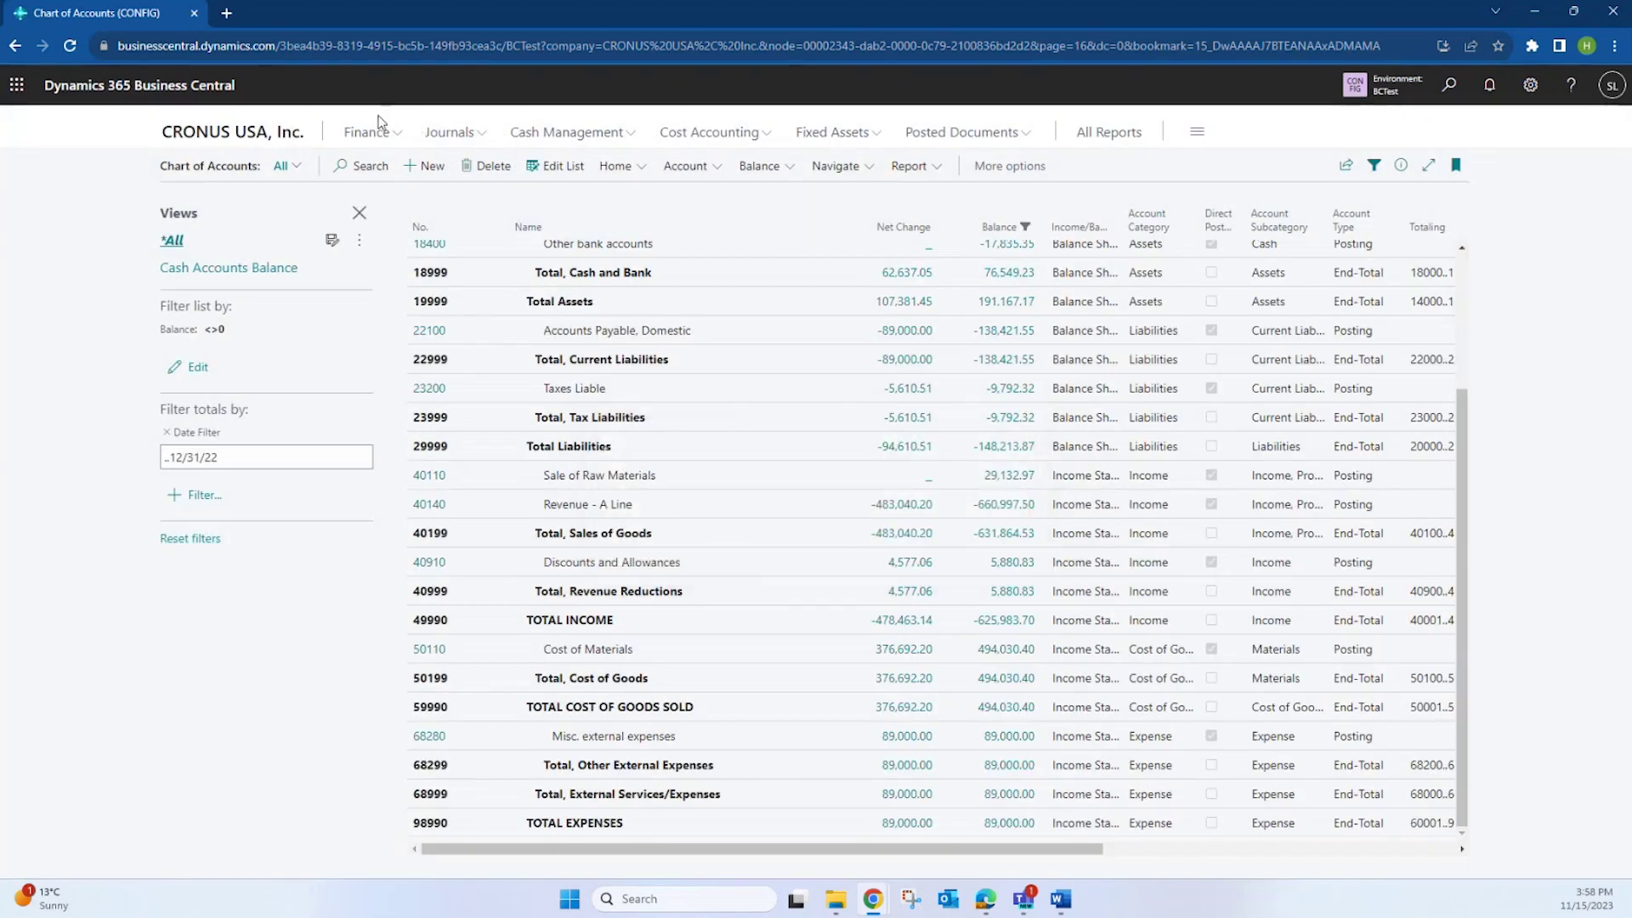
Open the DEFAULT batch in General Journals and review the closing lines' accounts and amounts.
{"action": "left_click", "coordinate": [367, 133]}
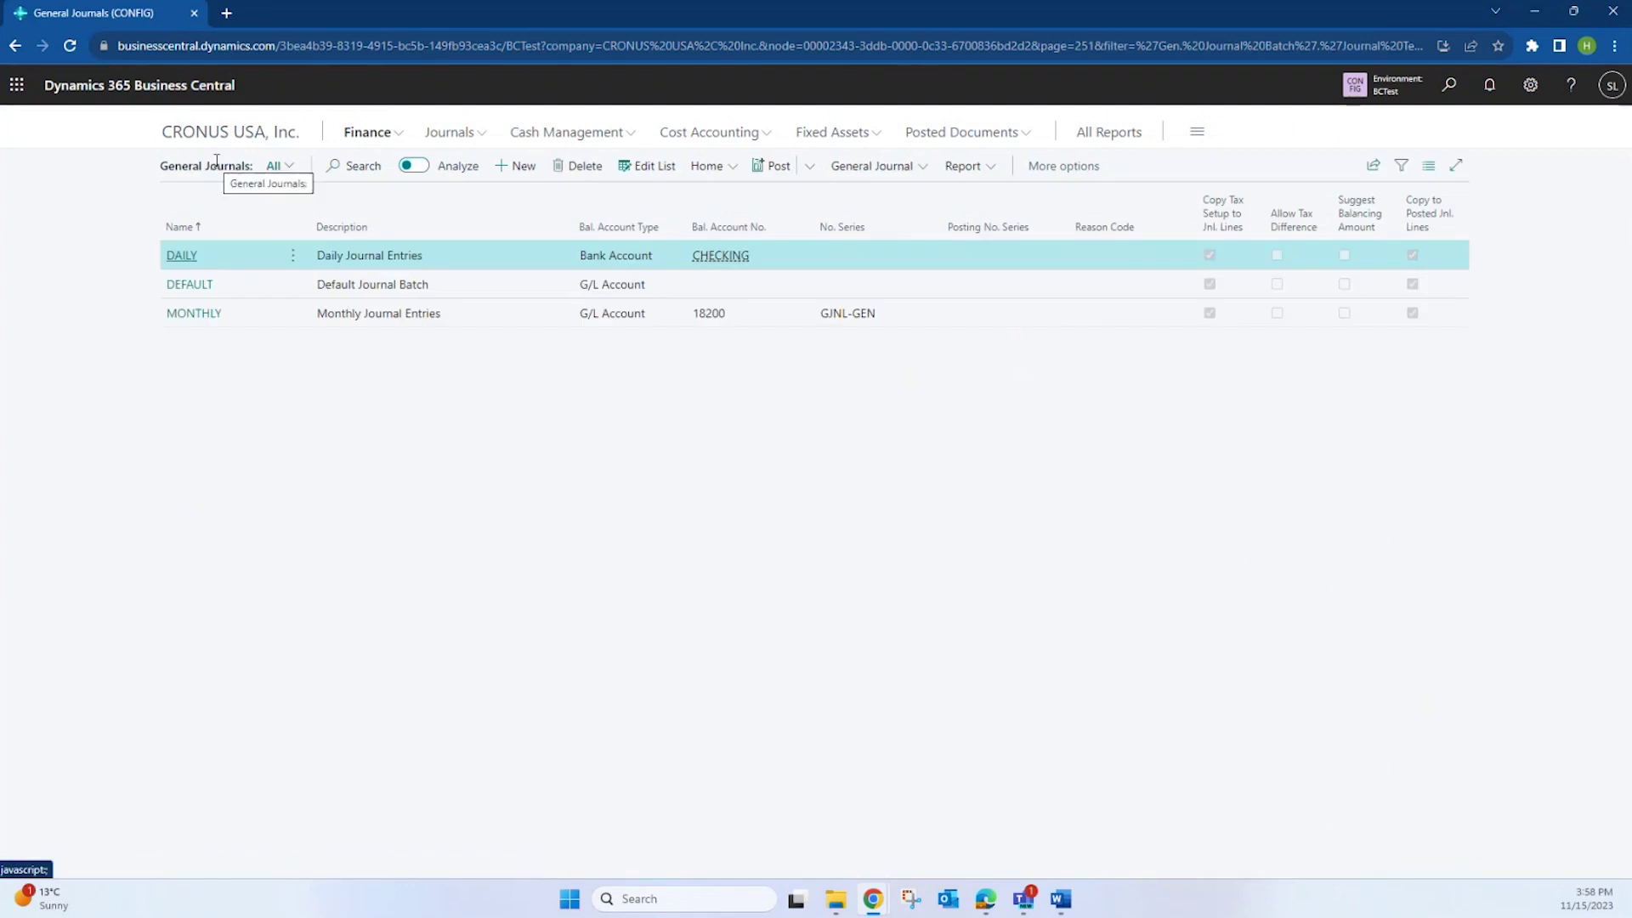
{"action": "left_click", "coordinate": [187, 286]}
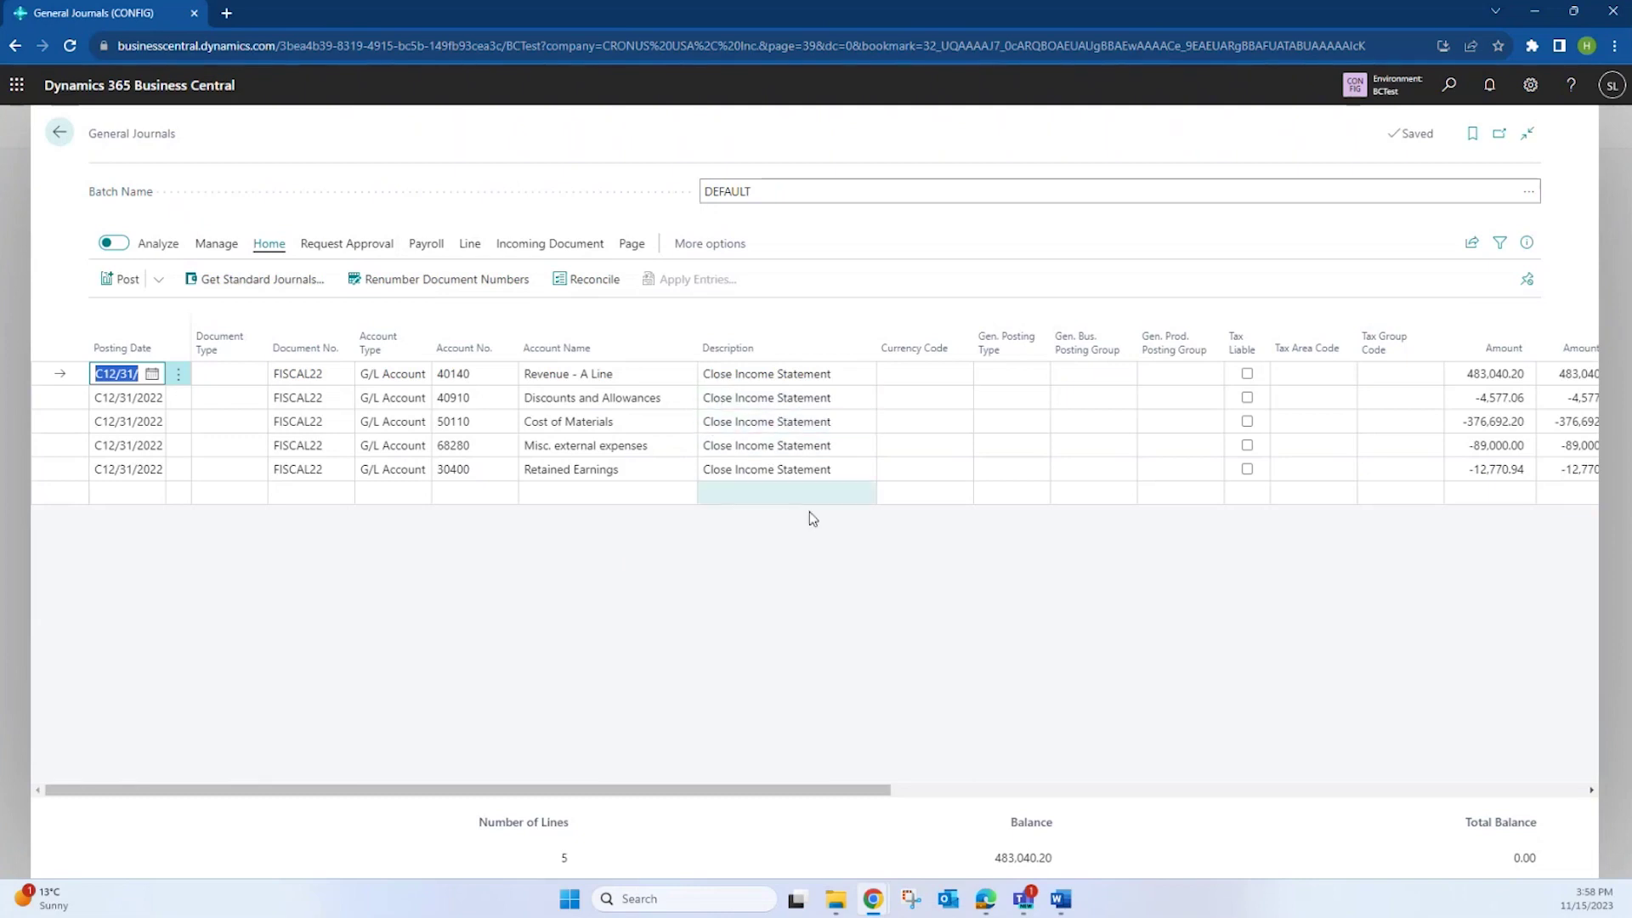
{"action": "left_click_drag", "start_coordinate": [770, 792], "coordinate": [824, 797]}
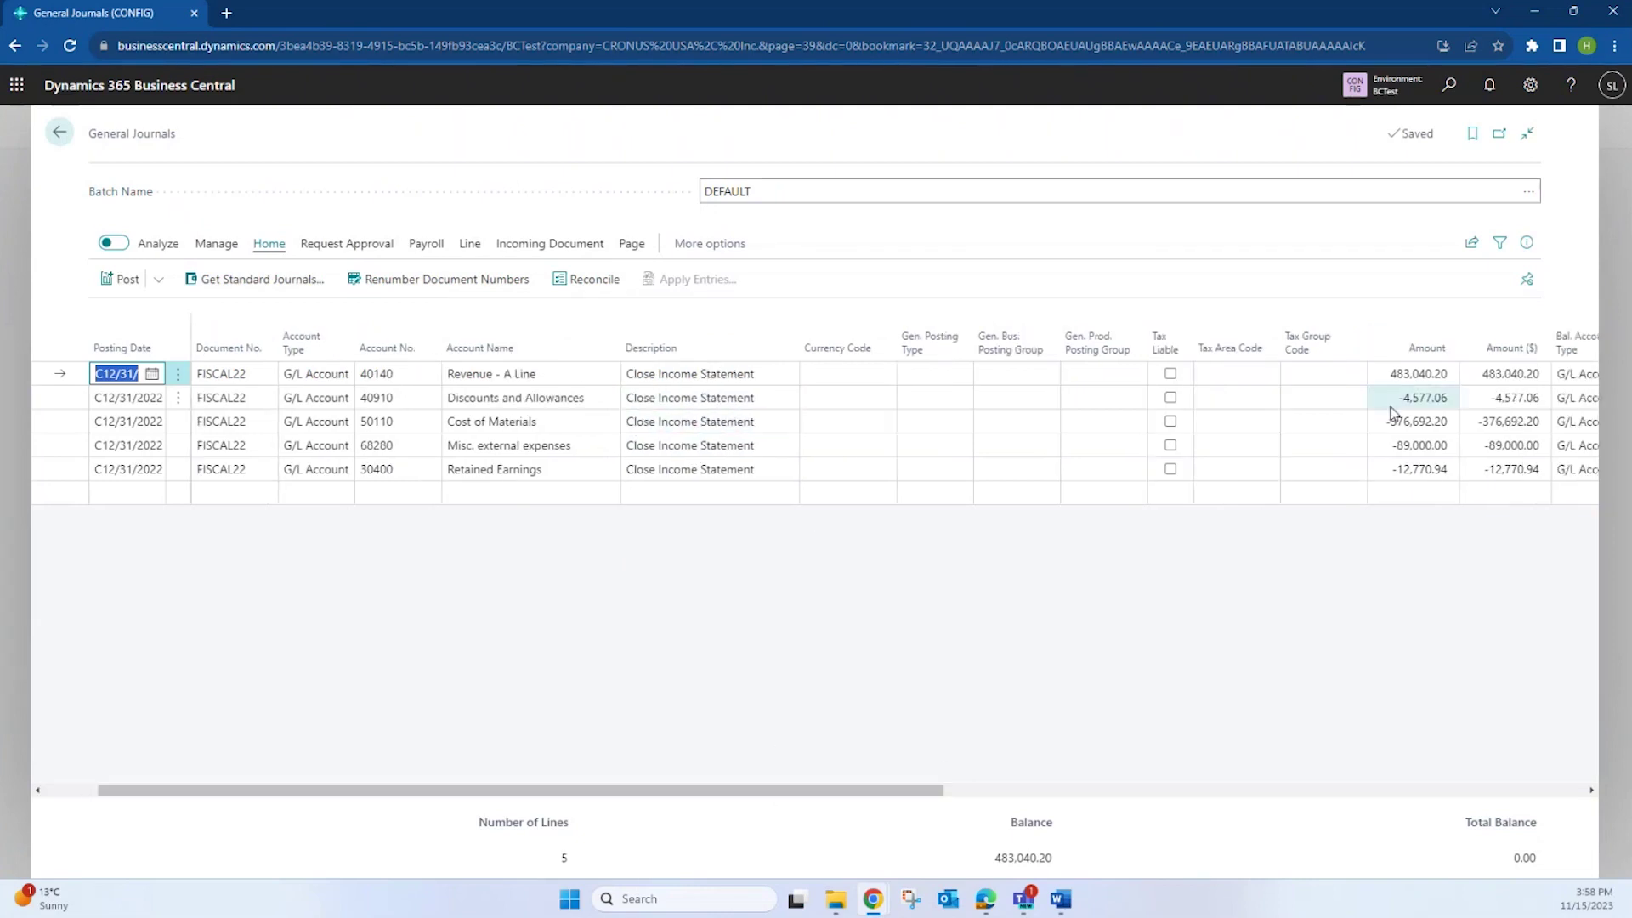
Examine the amounts on the Revenue - A Line, Misc. external expenses and Retained Earnings closing lines.
{"action": "left_click", "coordinate": [1398, 372]}
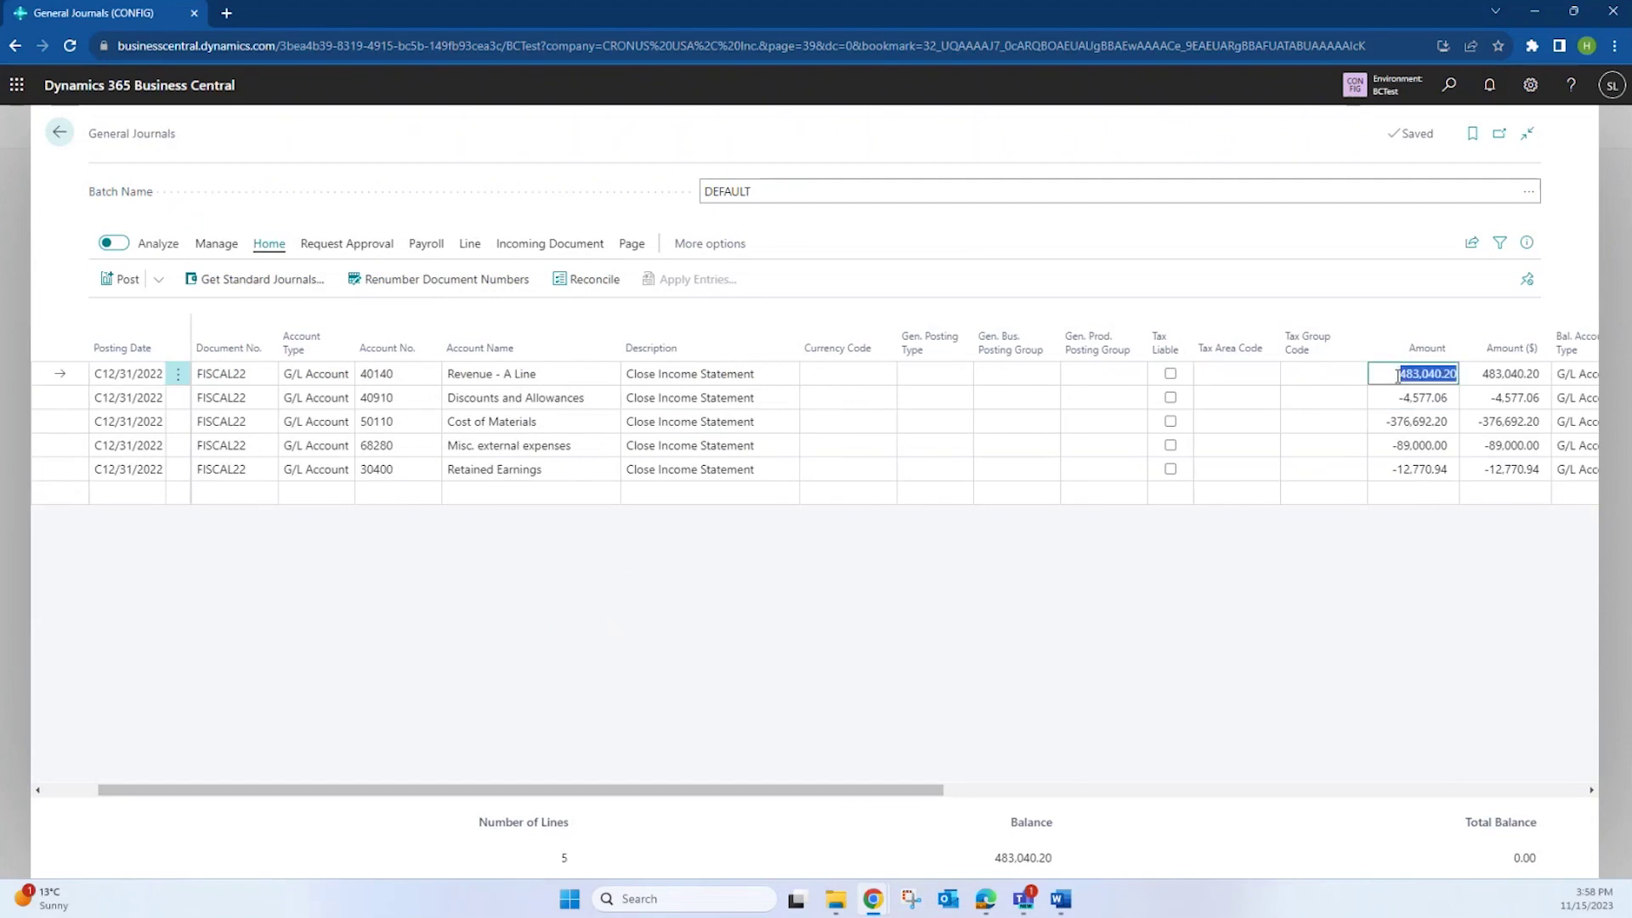
{"action": "left_click", "coordinate": [1393, 443]}
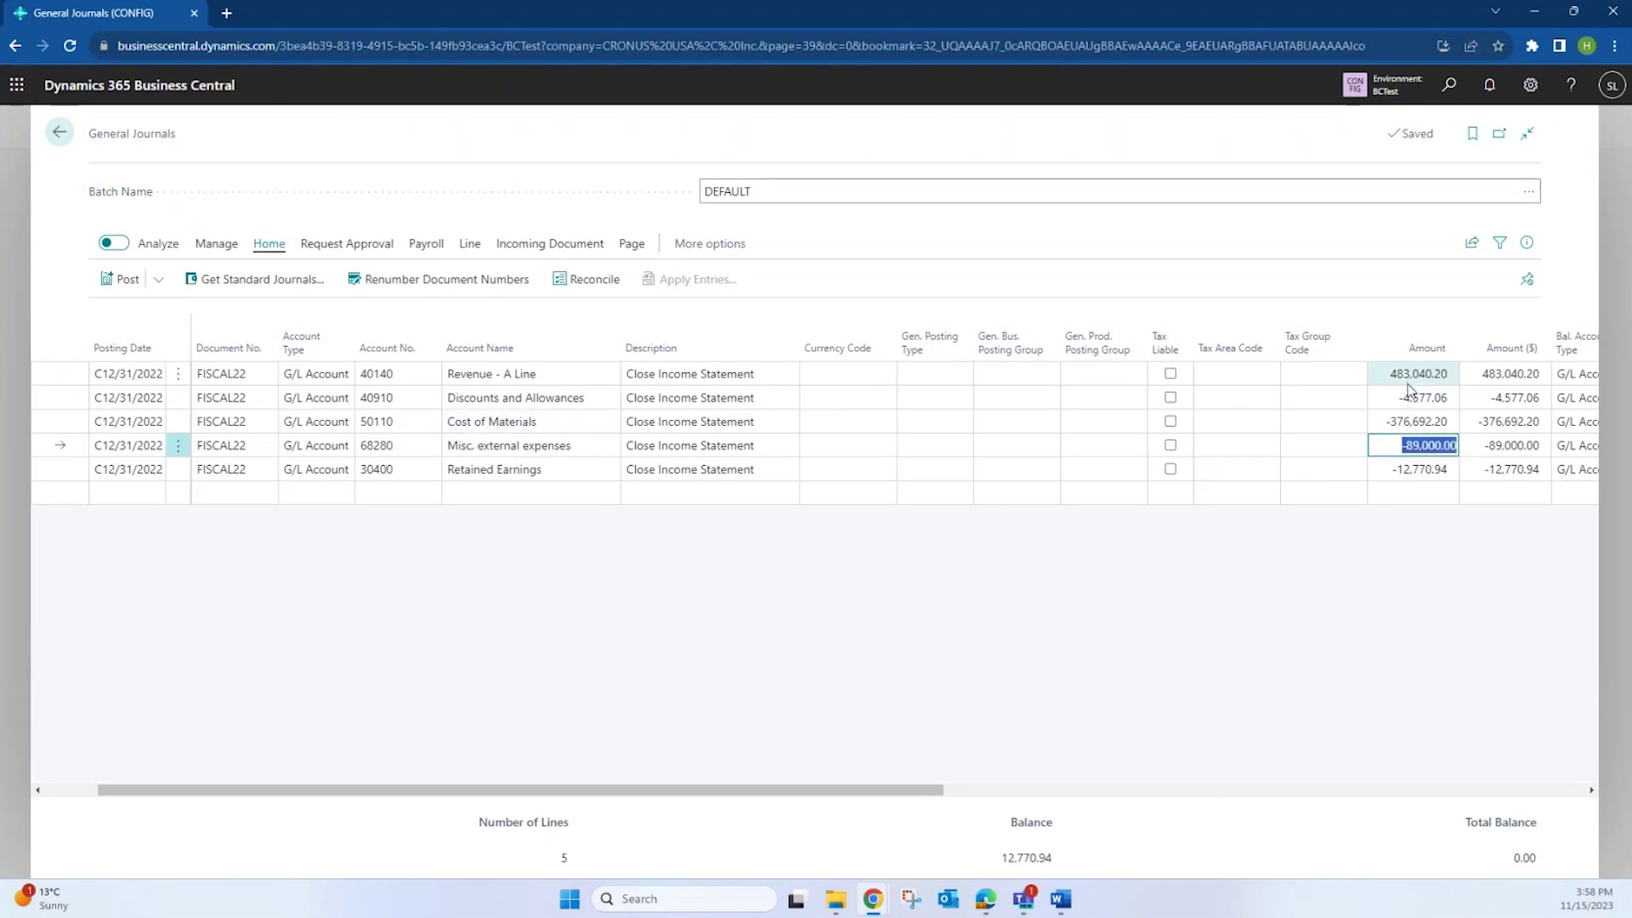
{"action": "left_click", "coordinate": [1403, 470]}
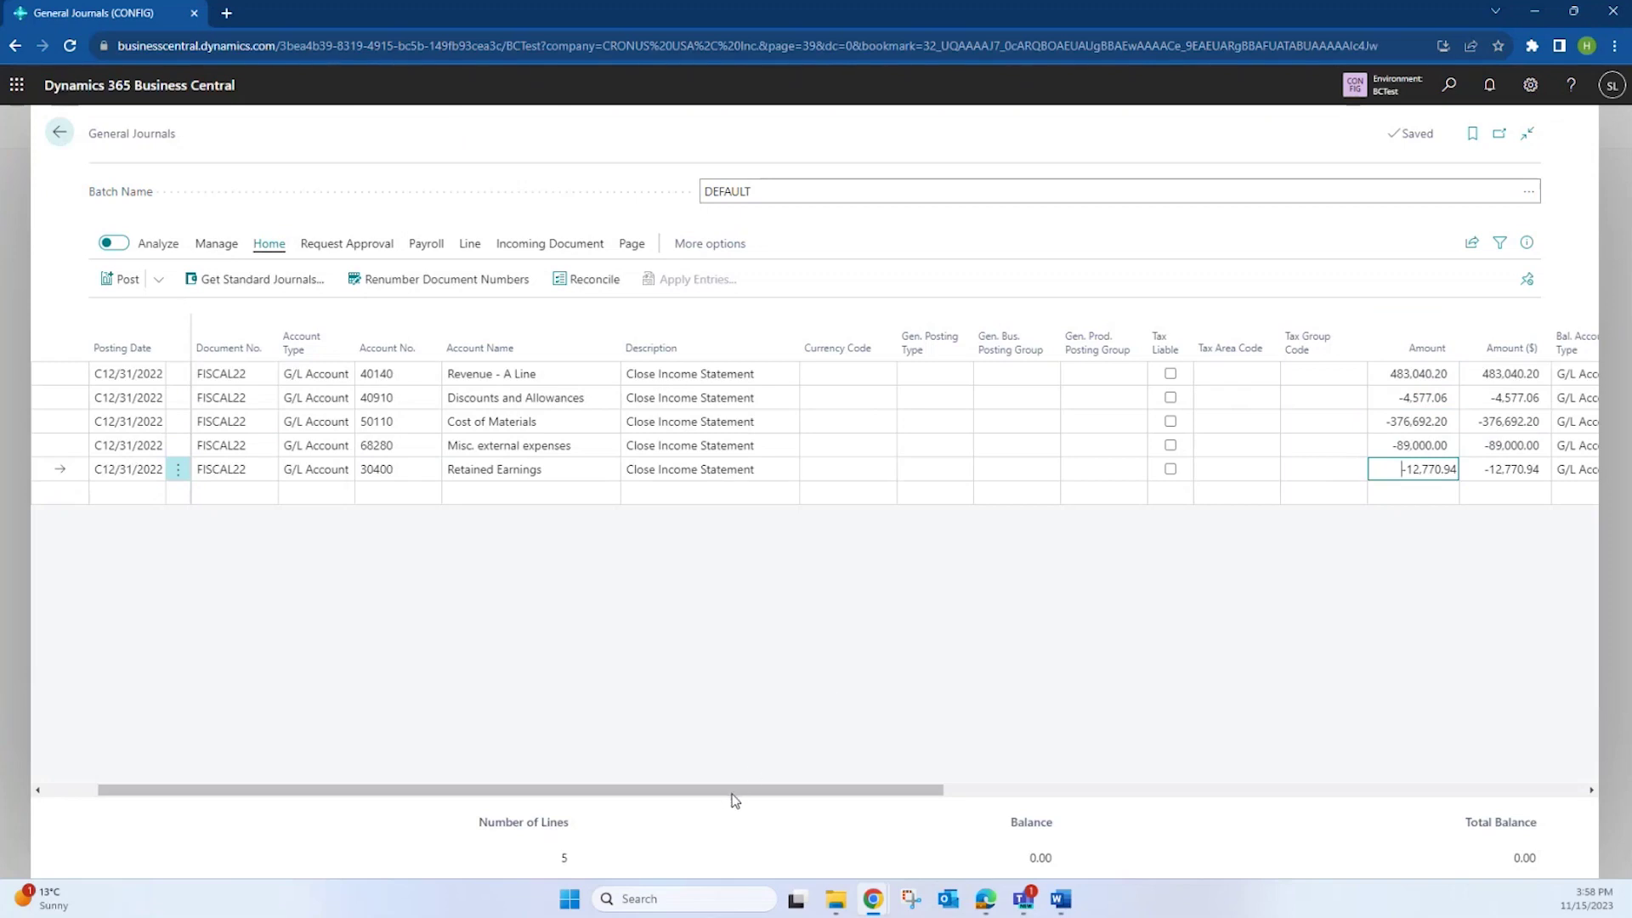
{"action": "left_click_drag", "start_coordinate": [731, 794], "coordinate": [591, 803]}
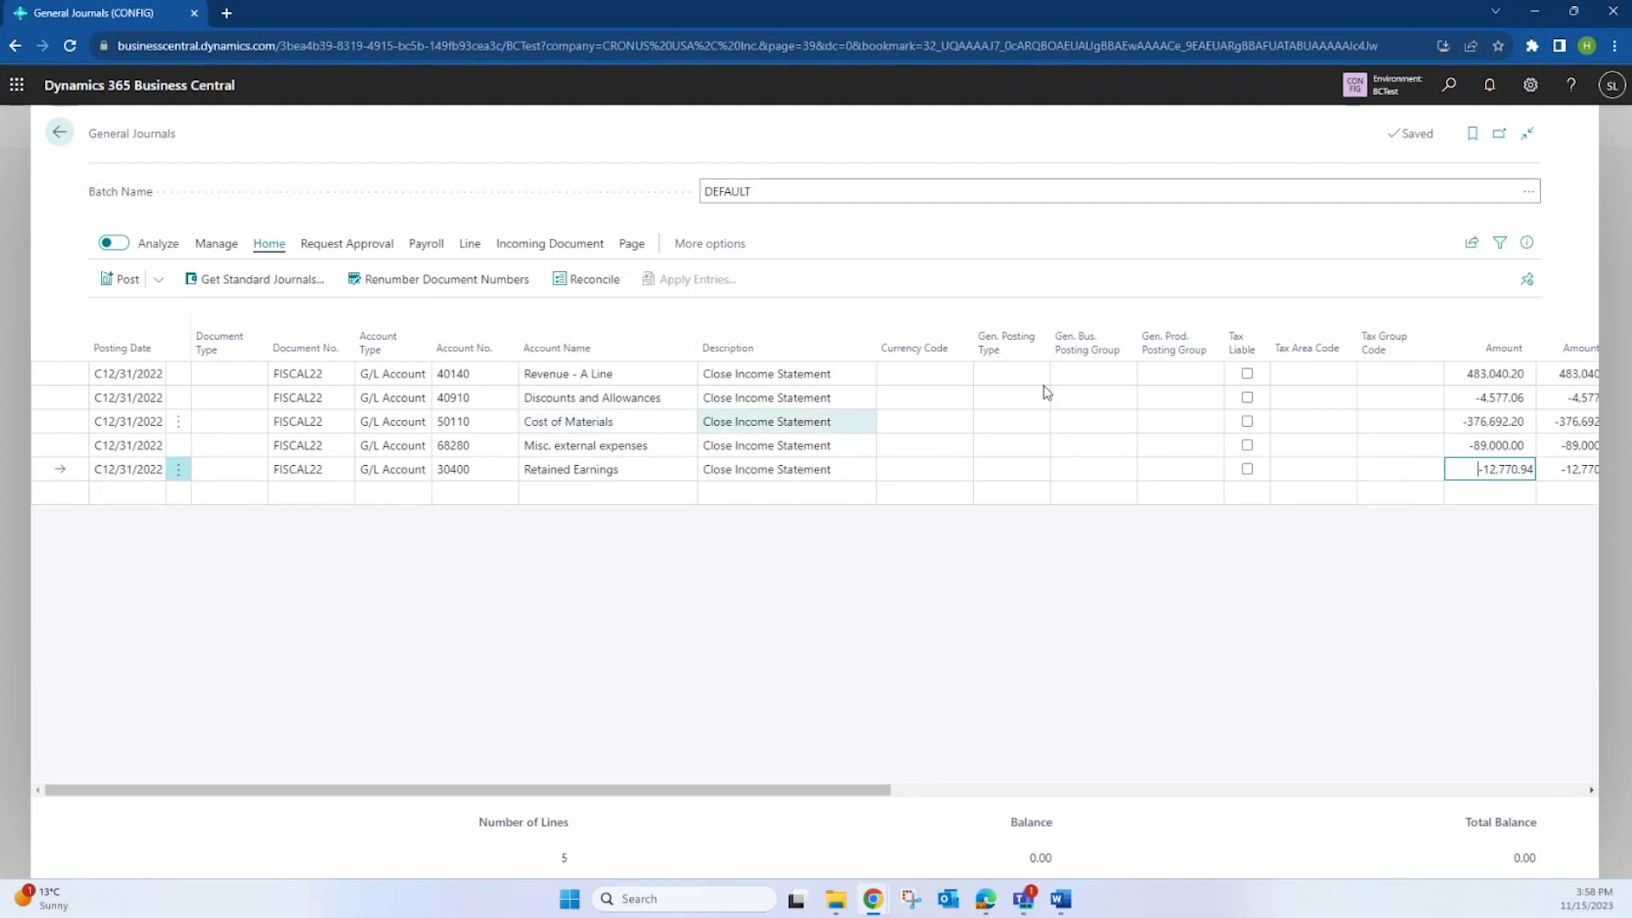
Search for "acc per", open Accounting Periods, and check the closed status of the periods around December 2022 and January 2023.
{"action": "left_click", "coordinate": [1448, 88]}
{"action": "type", "text": "a"}
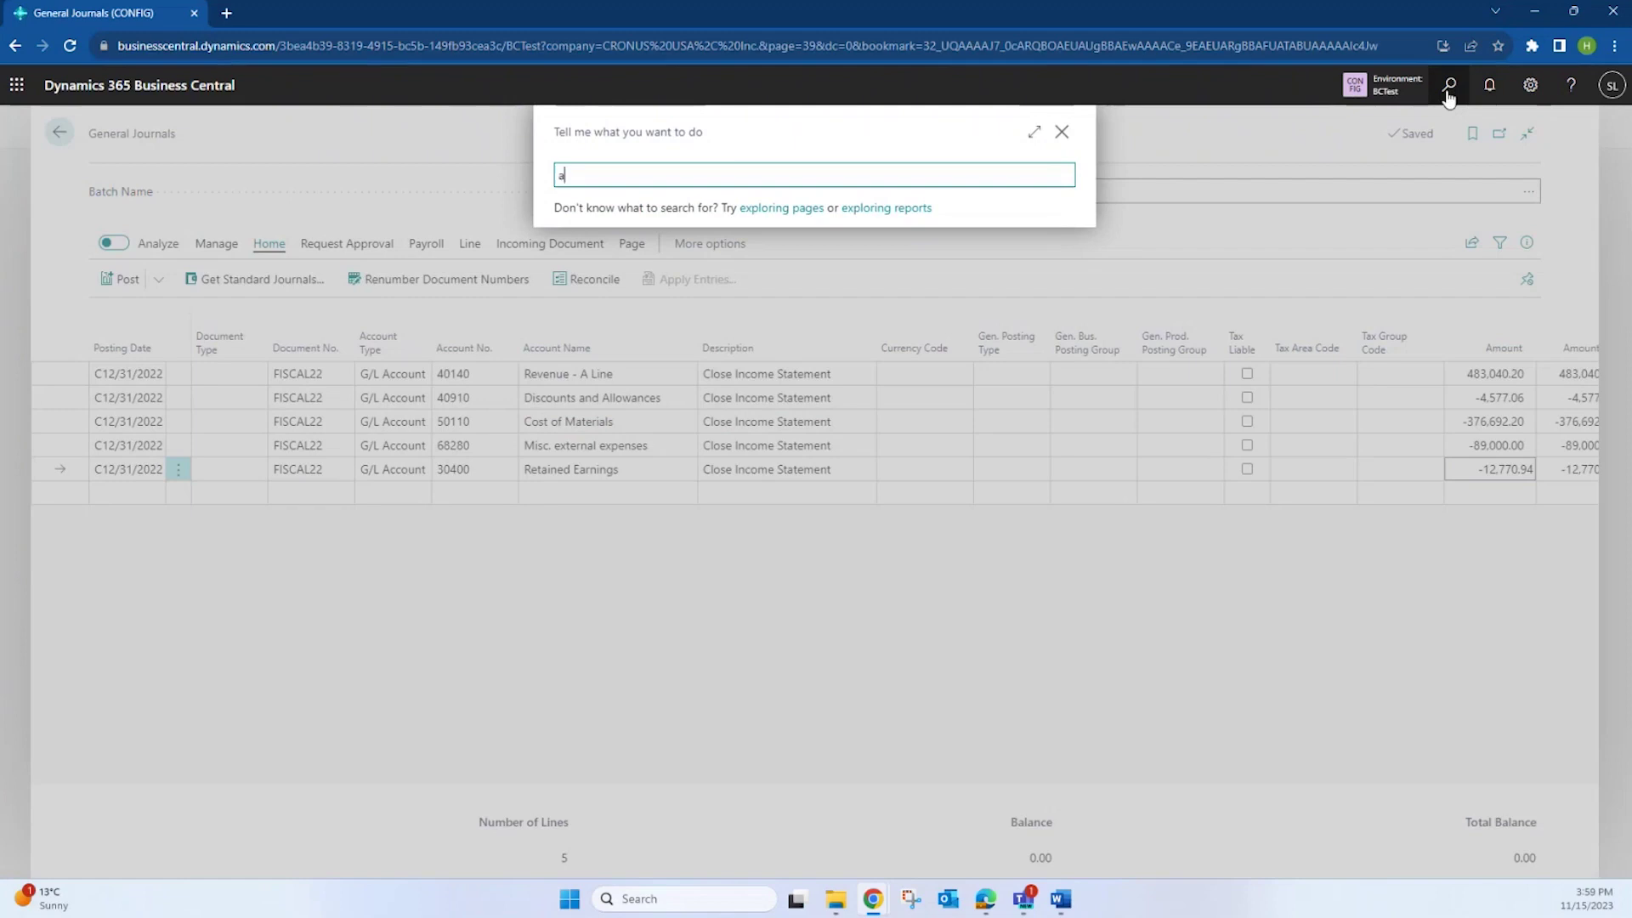
{"action": "type", "text": "cc per"}
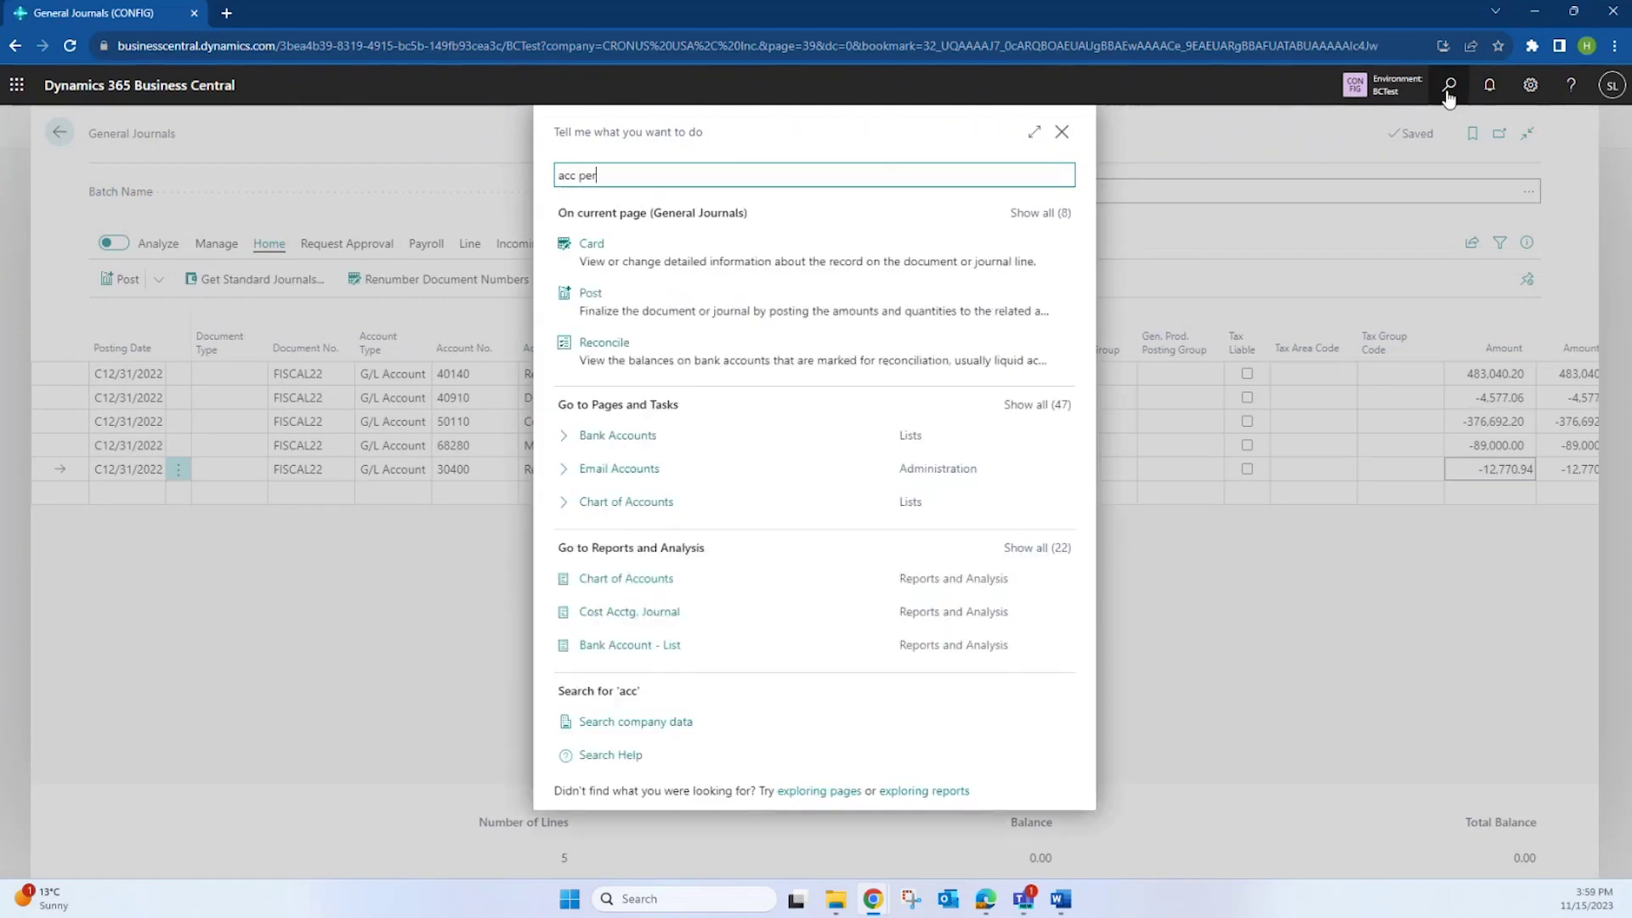
{"action": "left_click", "coordinate": [671, 384]}
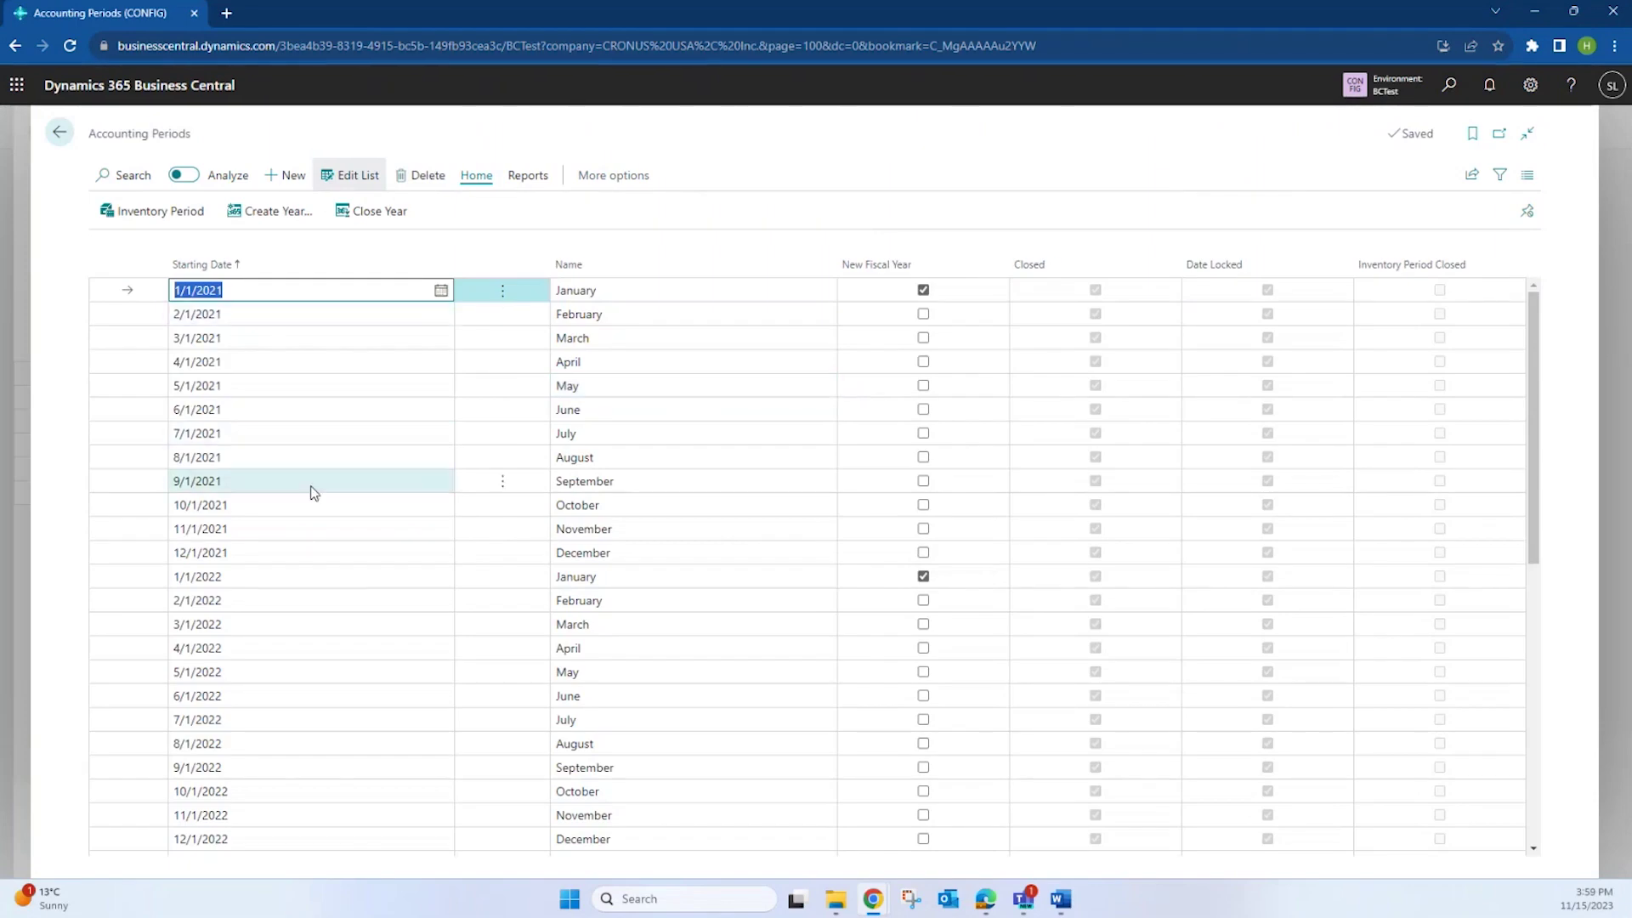
{"action": "left_click", "coordinate": [357, 530]}
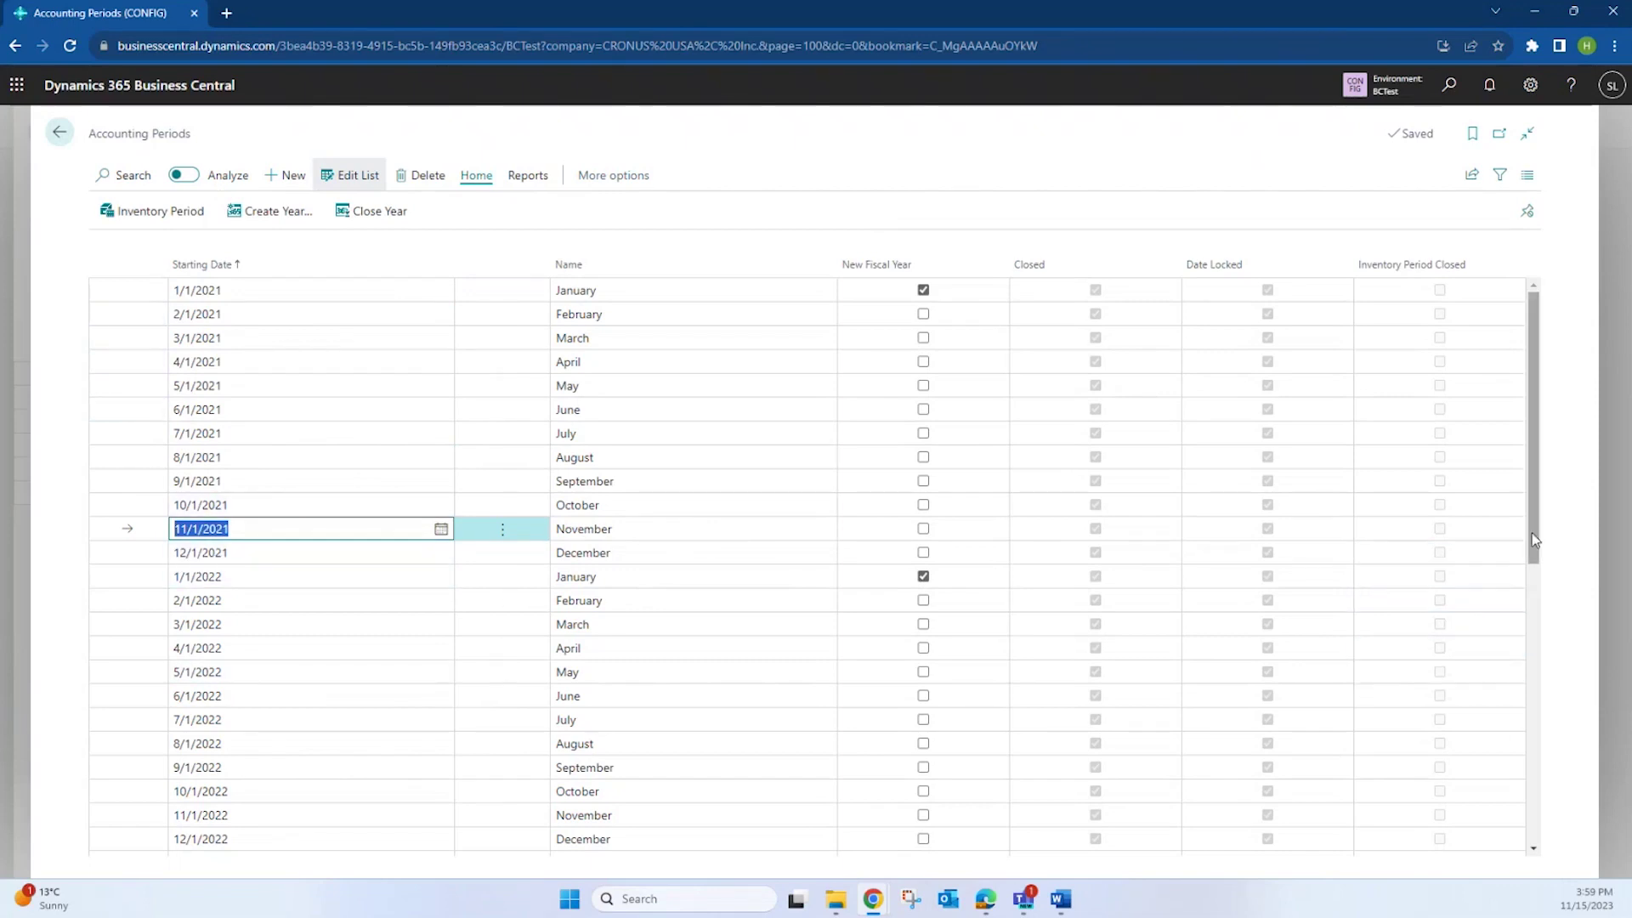
{"action": "left_click_drag", "start_coordinate": [1533, 532], "coordinate": [1533, 611]}
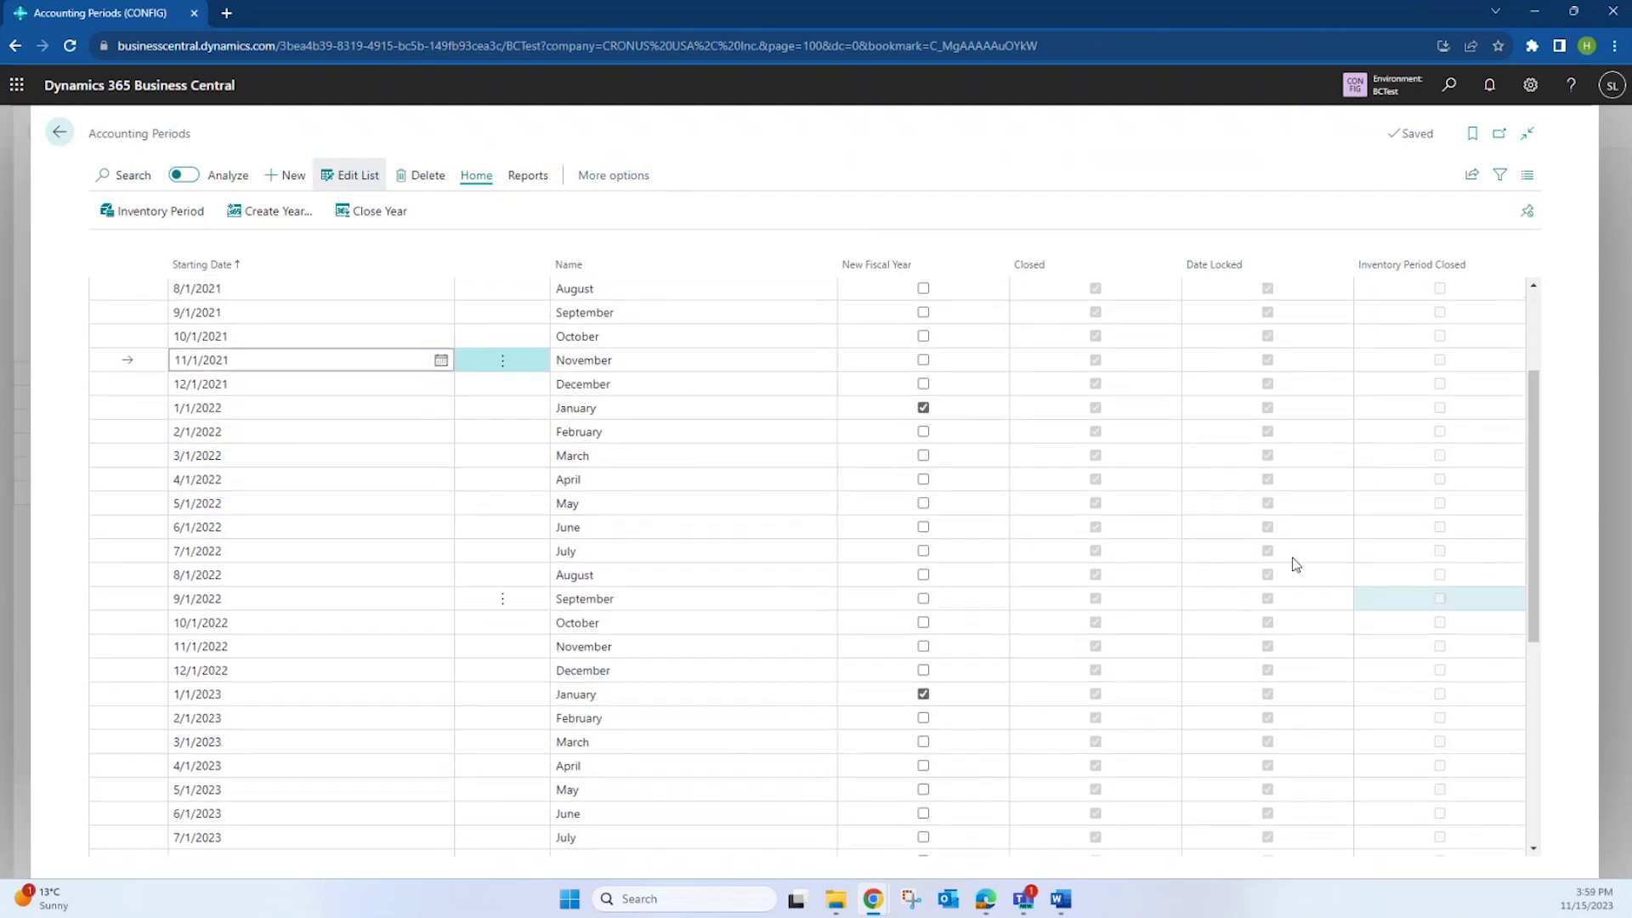
{"action": "left_click", "coordinate": [186, 676]}
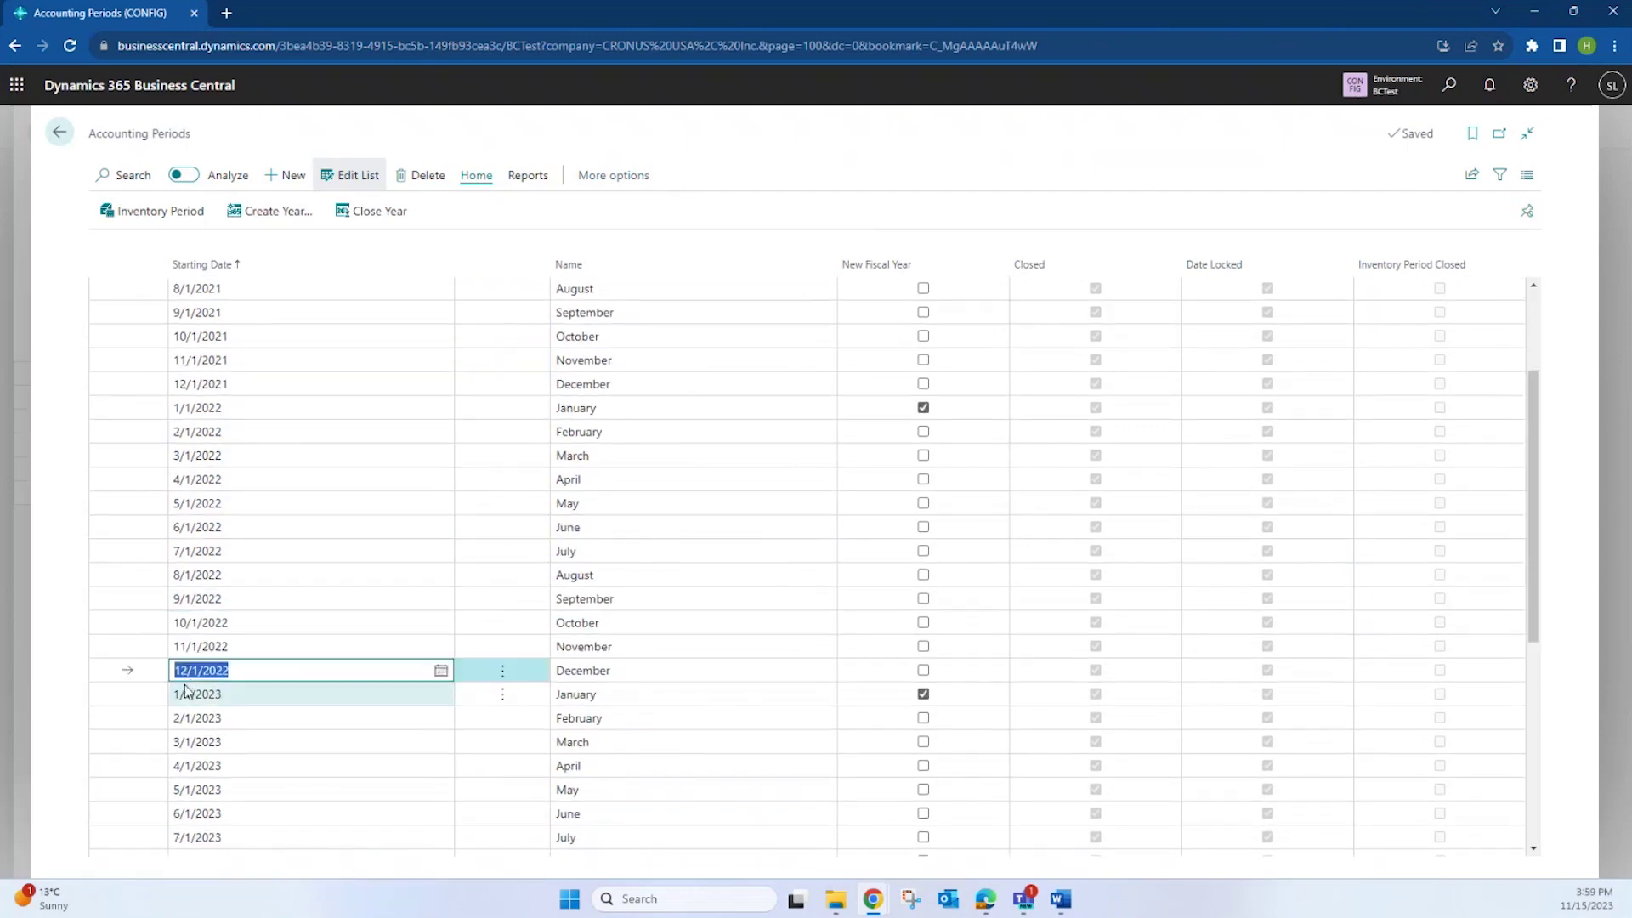
{"action": "left_click", "coordinate": [183, 694]}
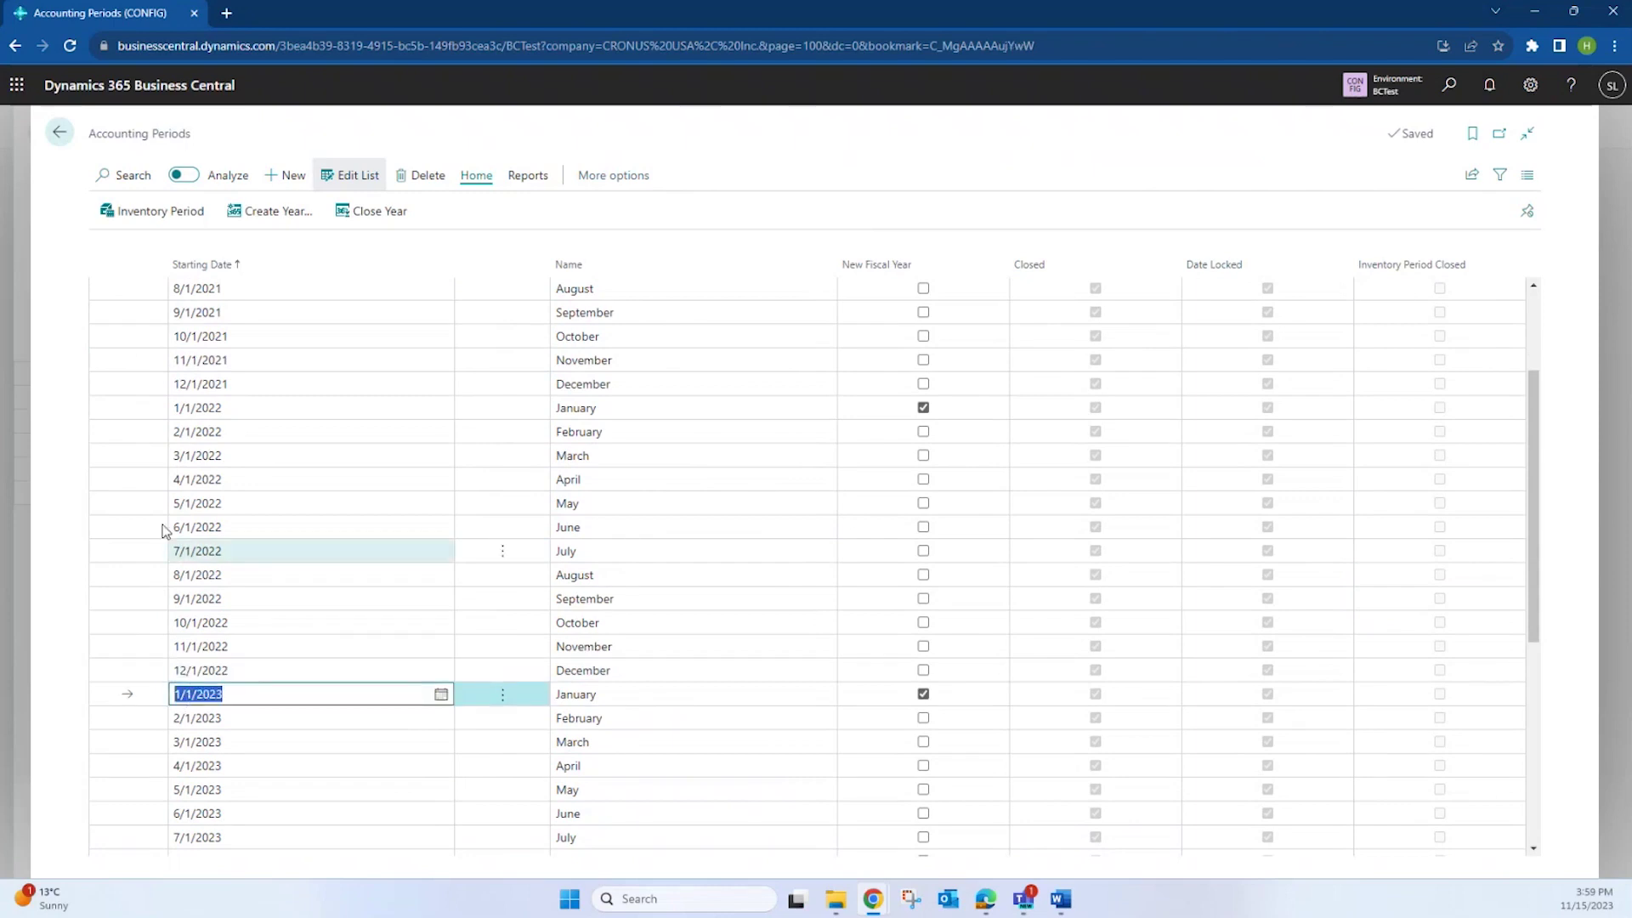
Return to the DEFAULT general journal and check the available posting options without posting the closing lines.
{"action": "left_click", "coordinate": [59, 132]}
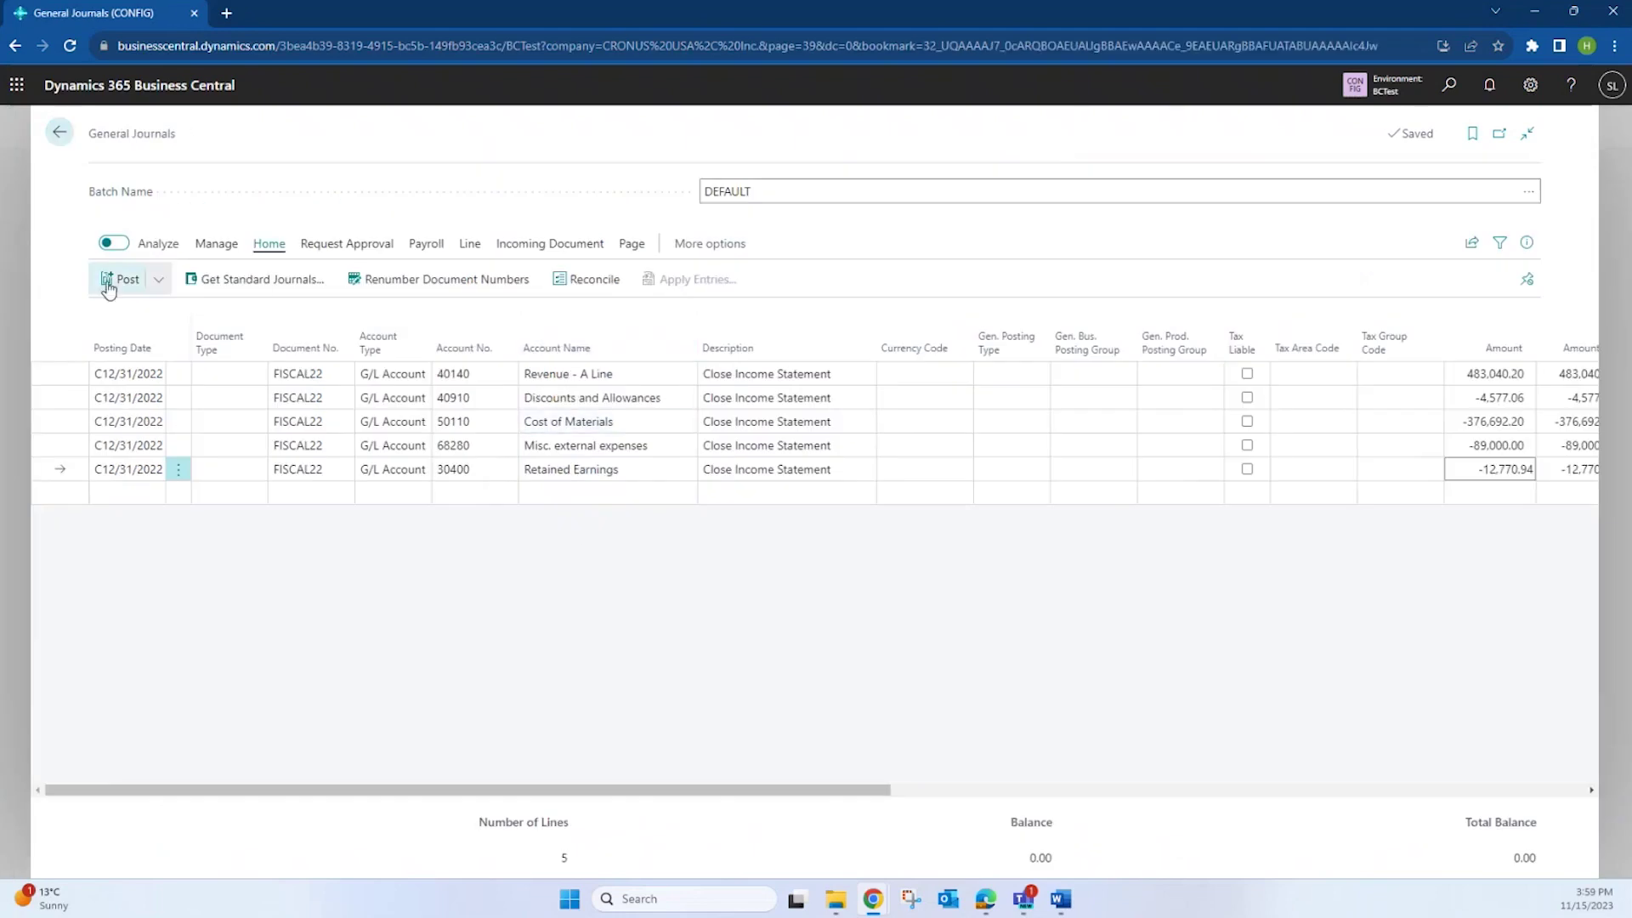
{"action": "left_click", "coordinate": [156, 285]}
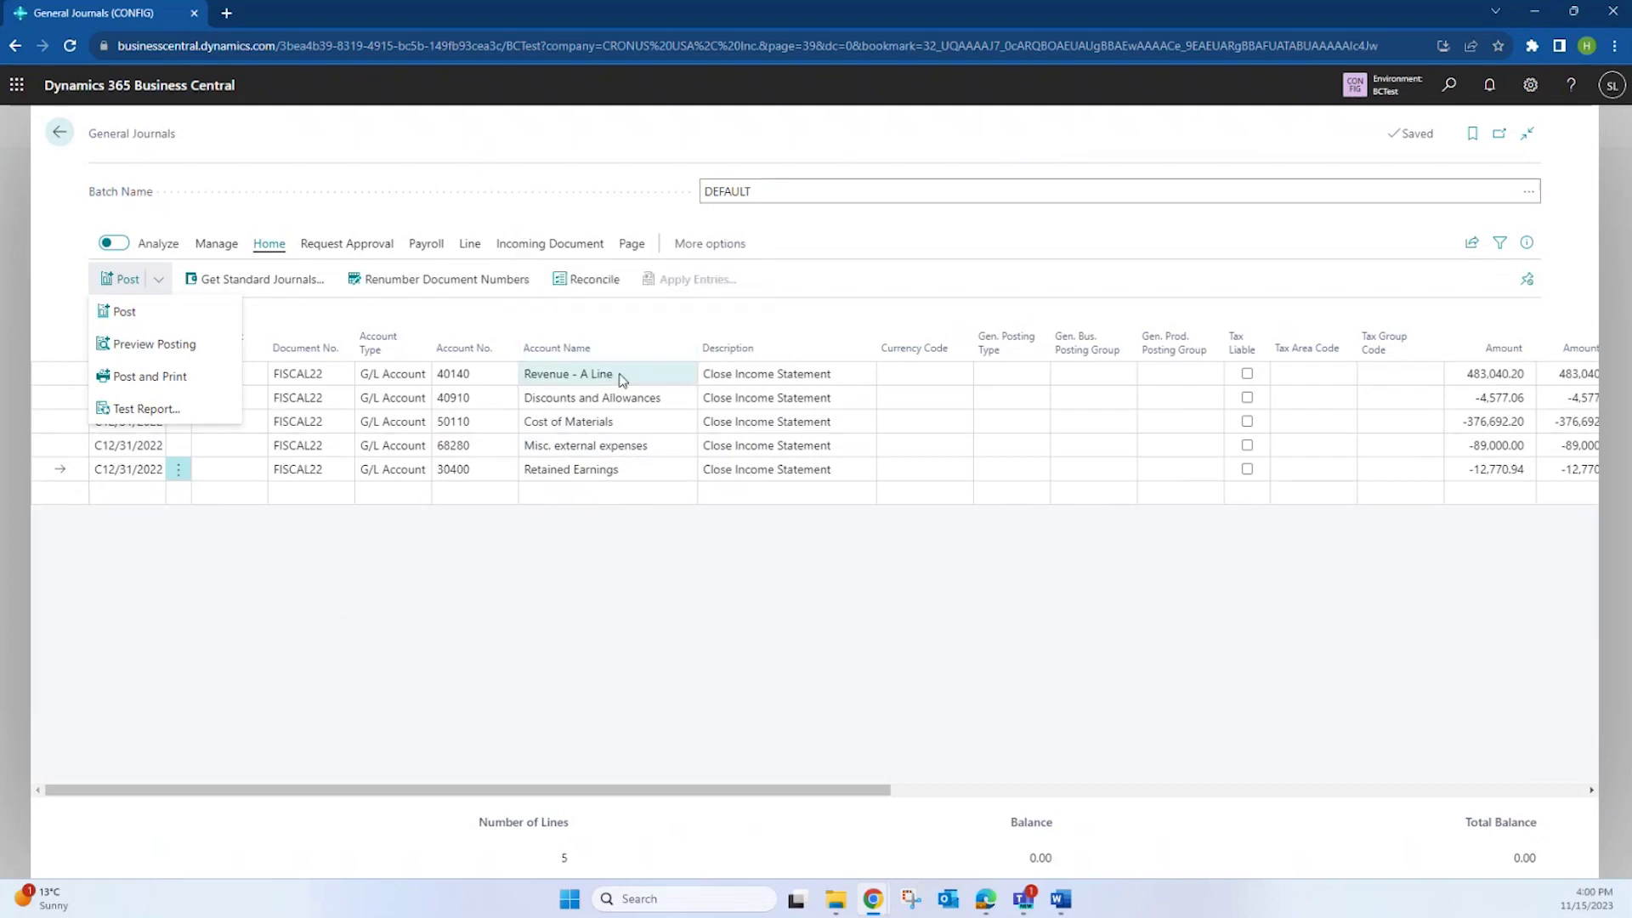
{"action": "left_click", "coordinate": [607, 564]}
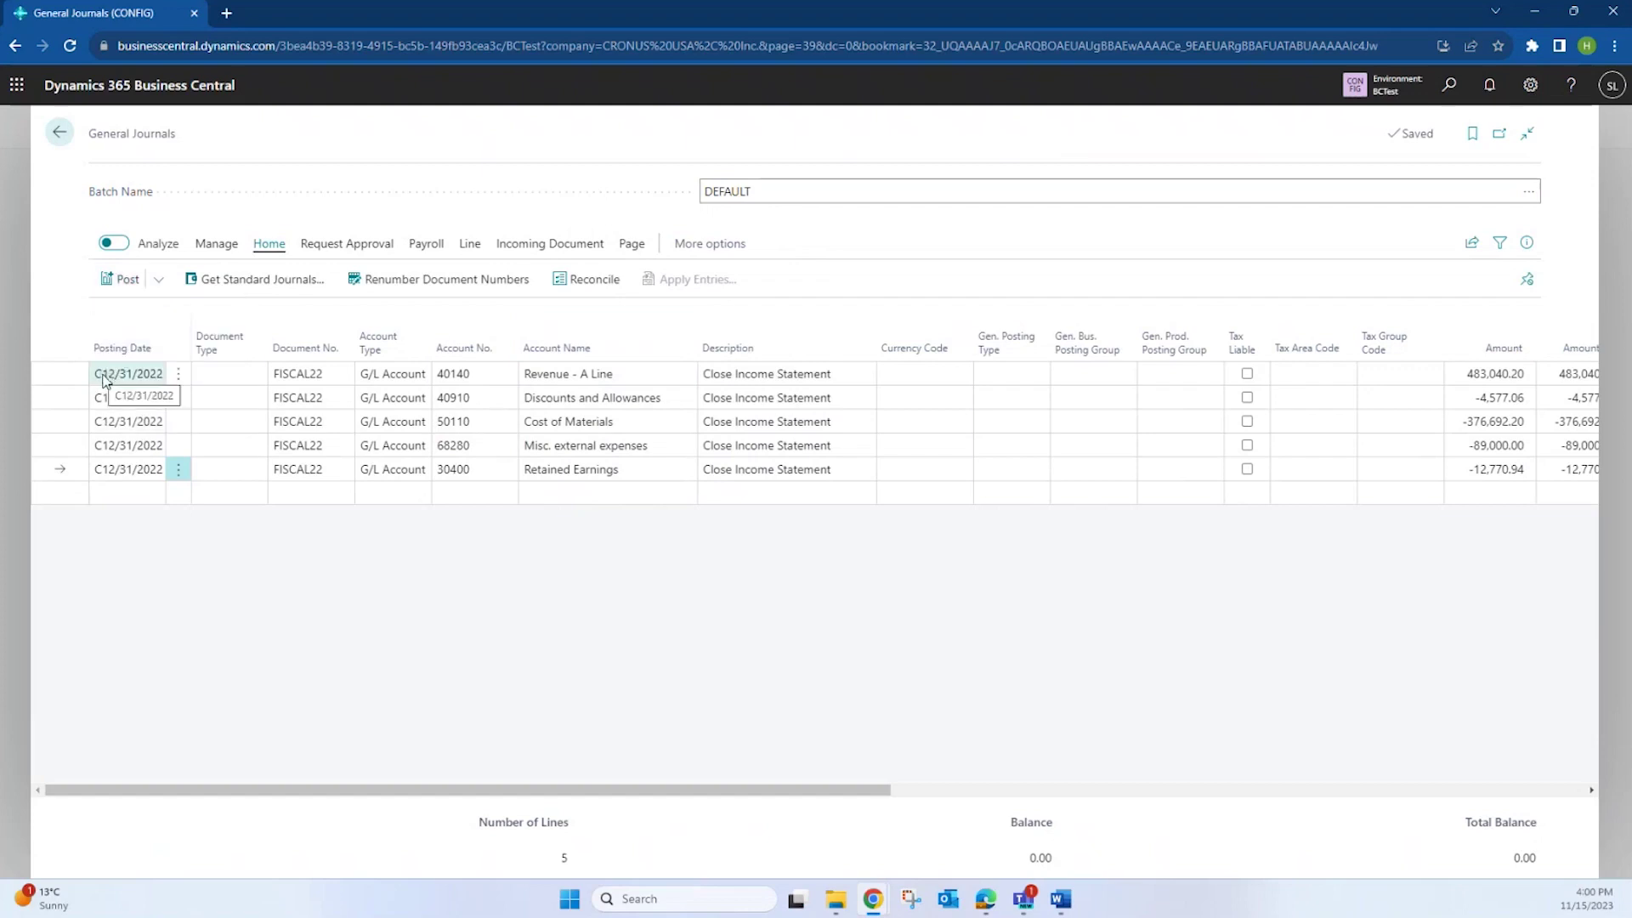